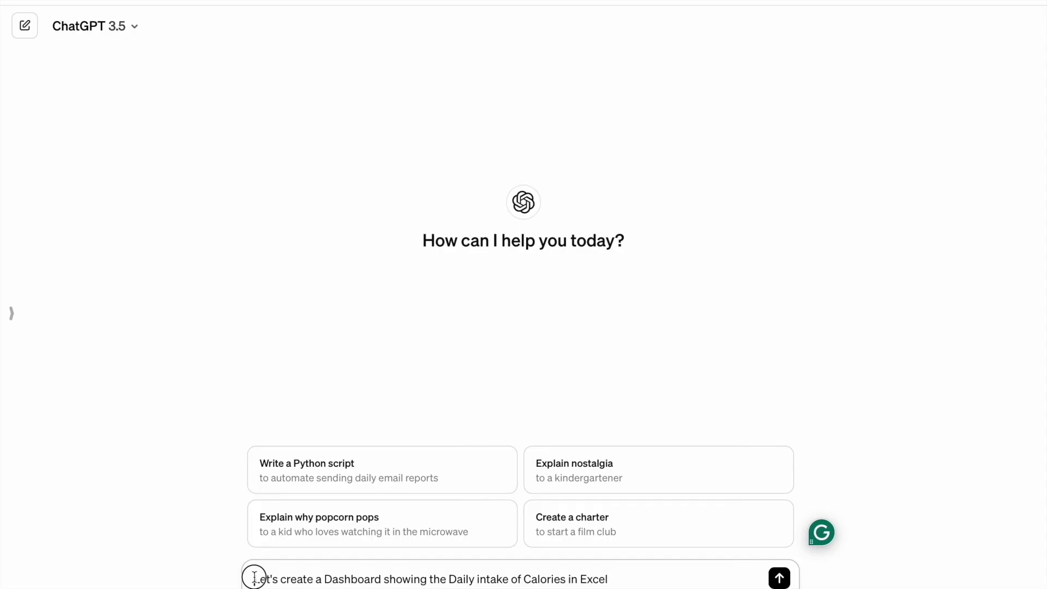
Step: Select the drafted ChatGPT request for an Excel daily calorie intake dashboard
drag(253, 579, 625, 577)
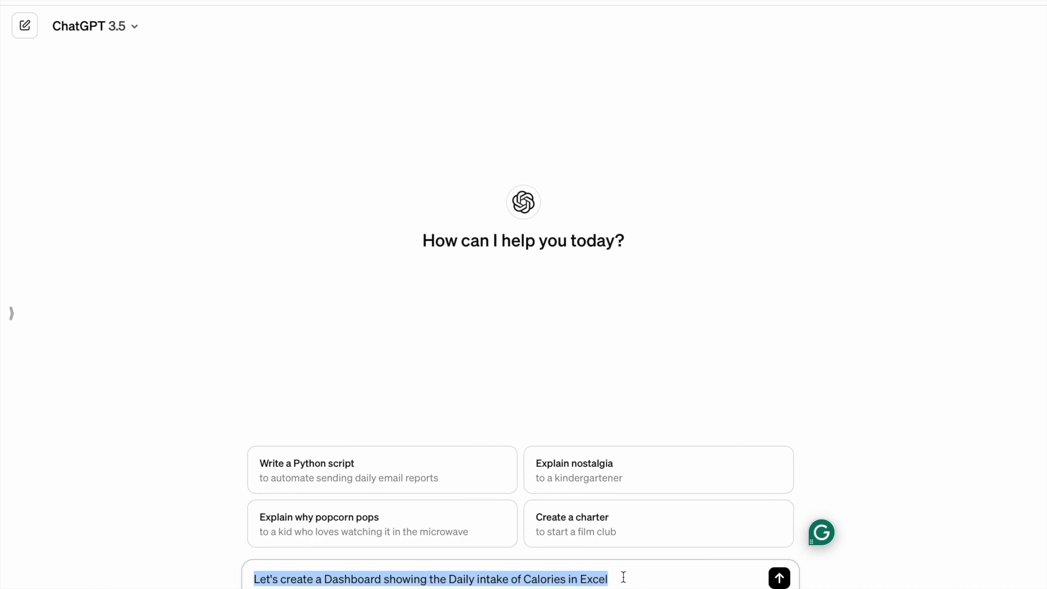
Step: Send the dashboard request and read Steps 1-2 of ChatGPT's reply on entering data and creating a table
click(623, 577)
key(Return)
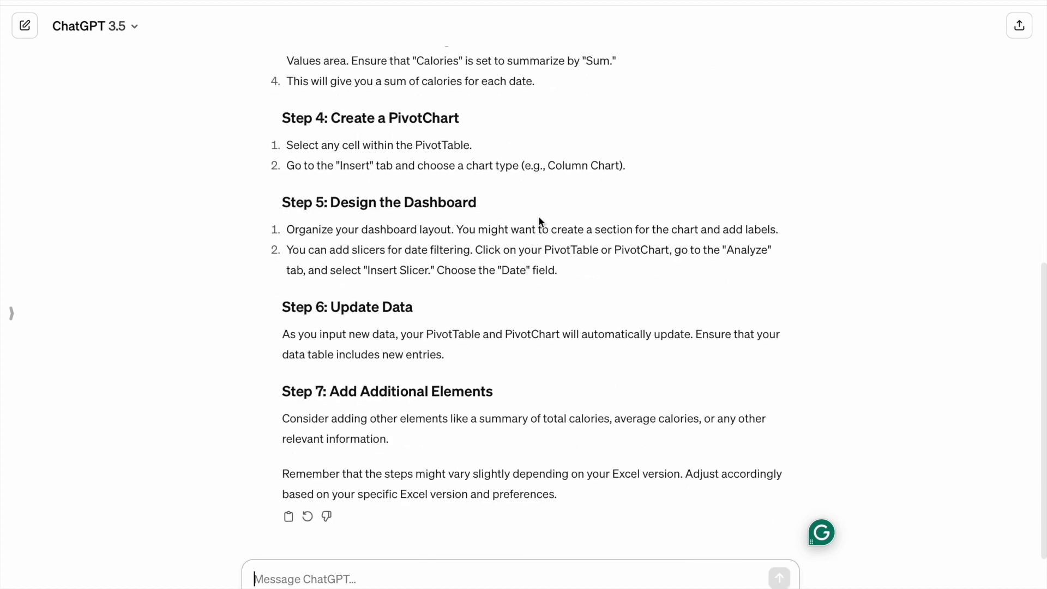
scroll(318, 285, up, 6)
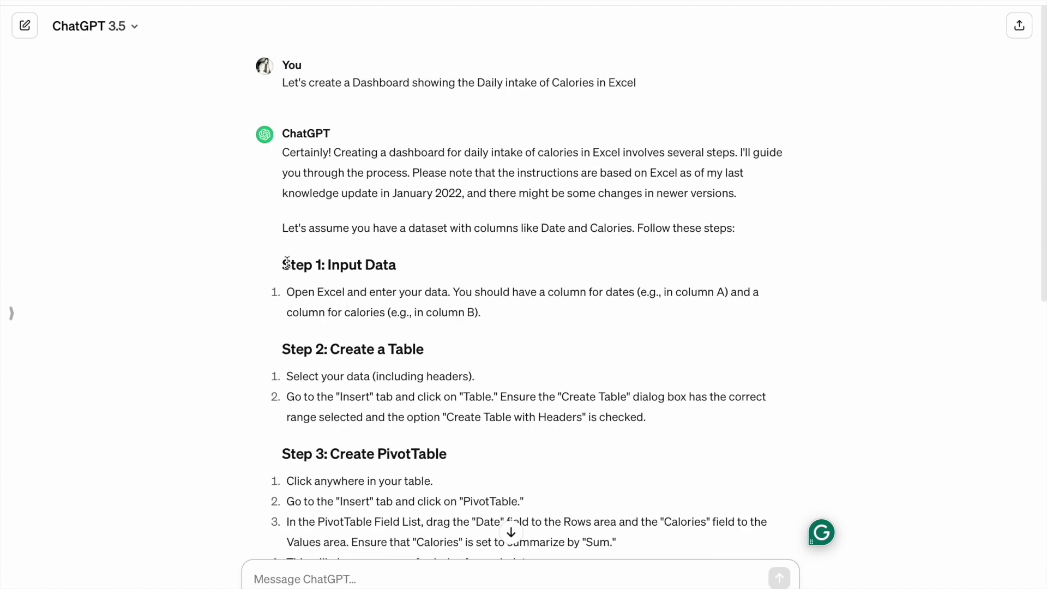
scroll(286, 263, down, 6)
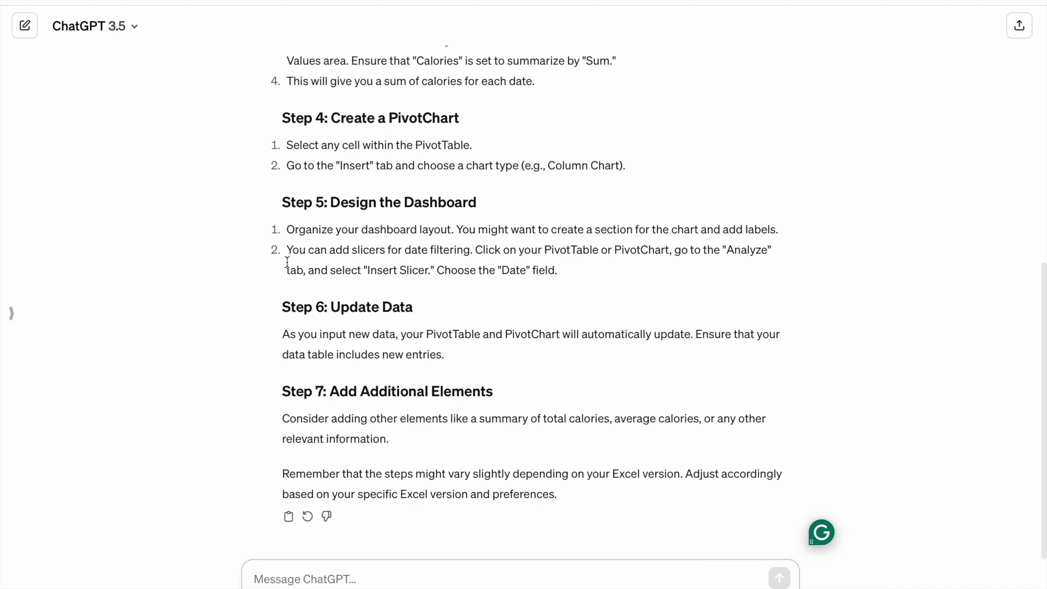
scroll(287, 263, up, 2)
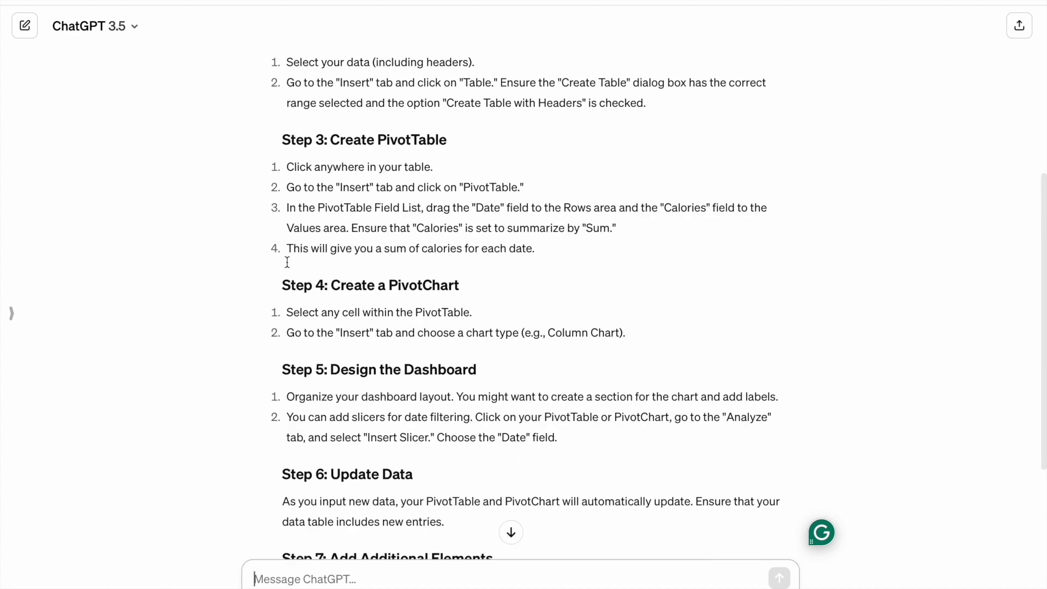
scroll(286, 263, up, 4)
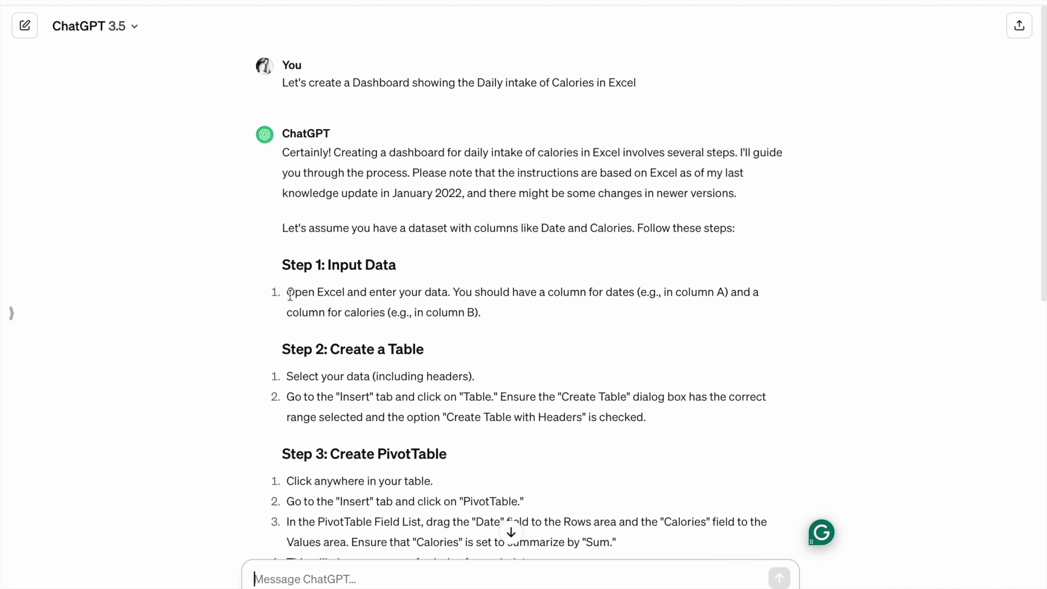
drag(290, 294, 450, 292)
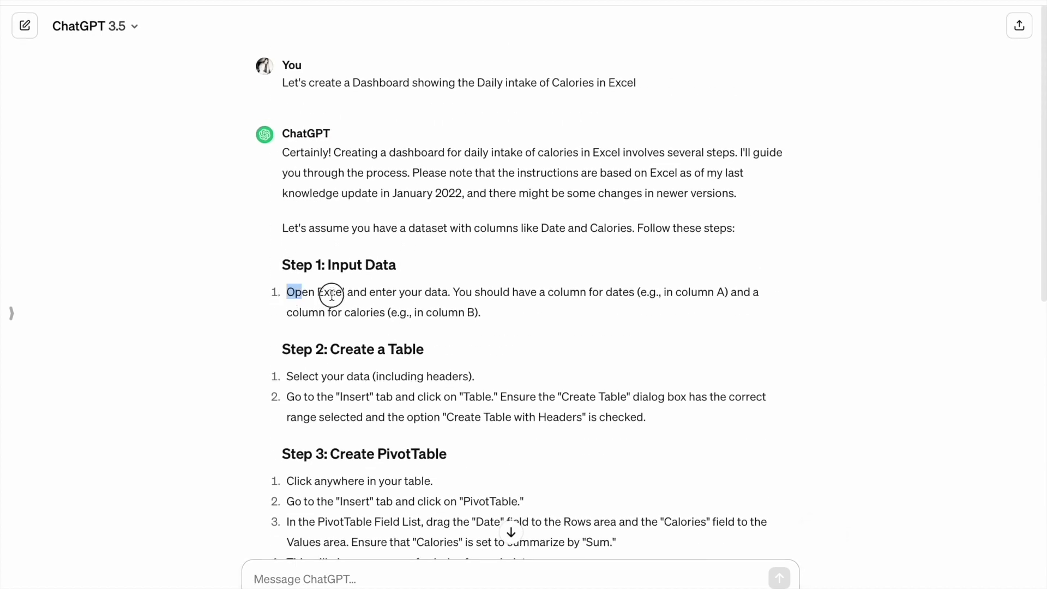
click(452, 292)
scroll(379, 287, down, 1)
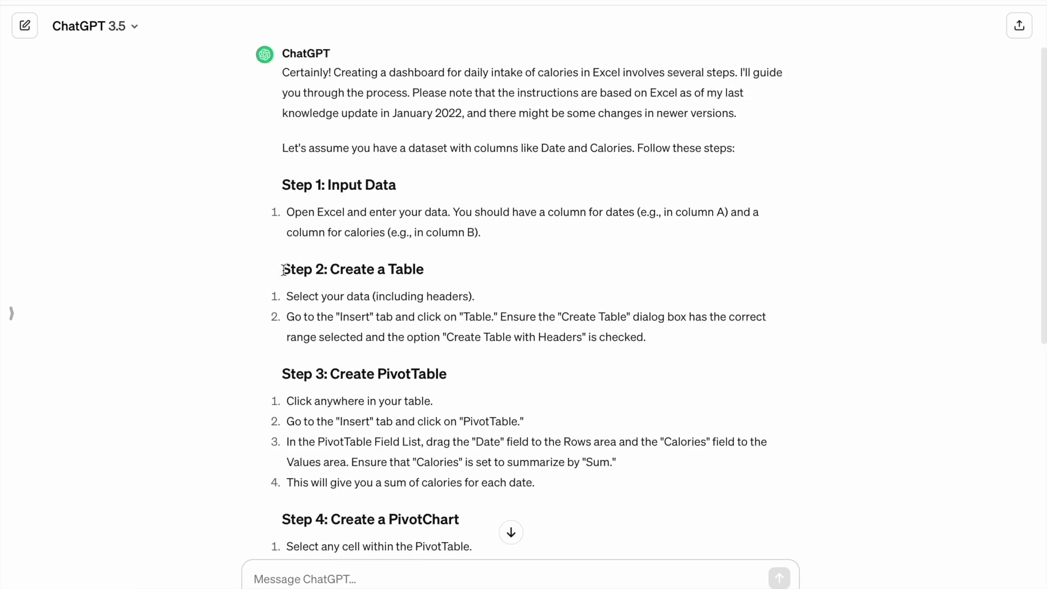
drag(282, 270, 423, 268)
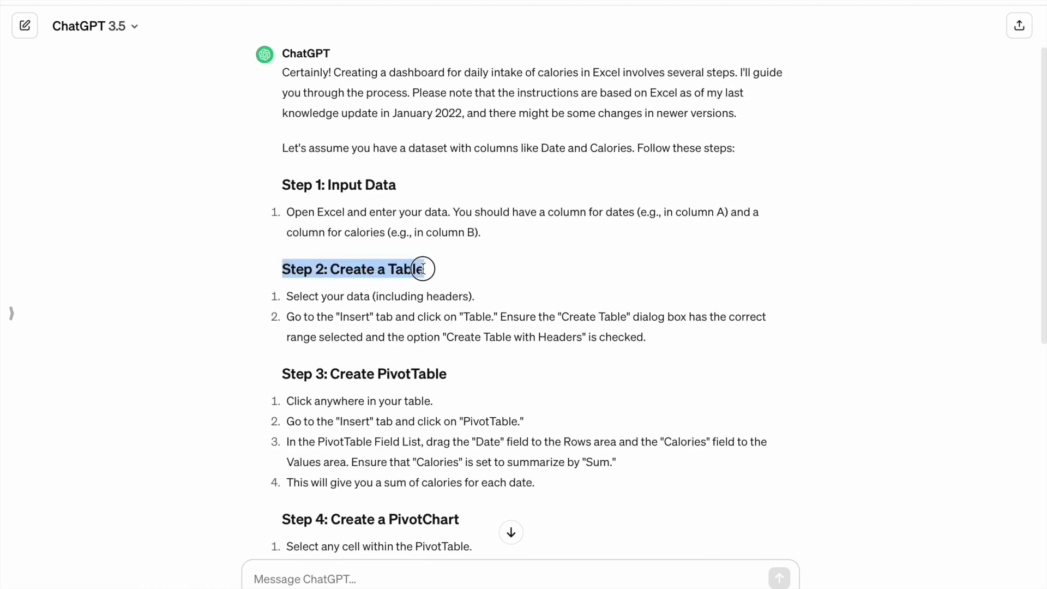
click(373, 317)
scroll(373, 316, down, 1)
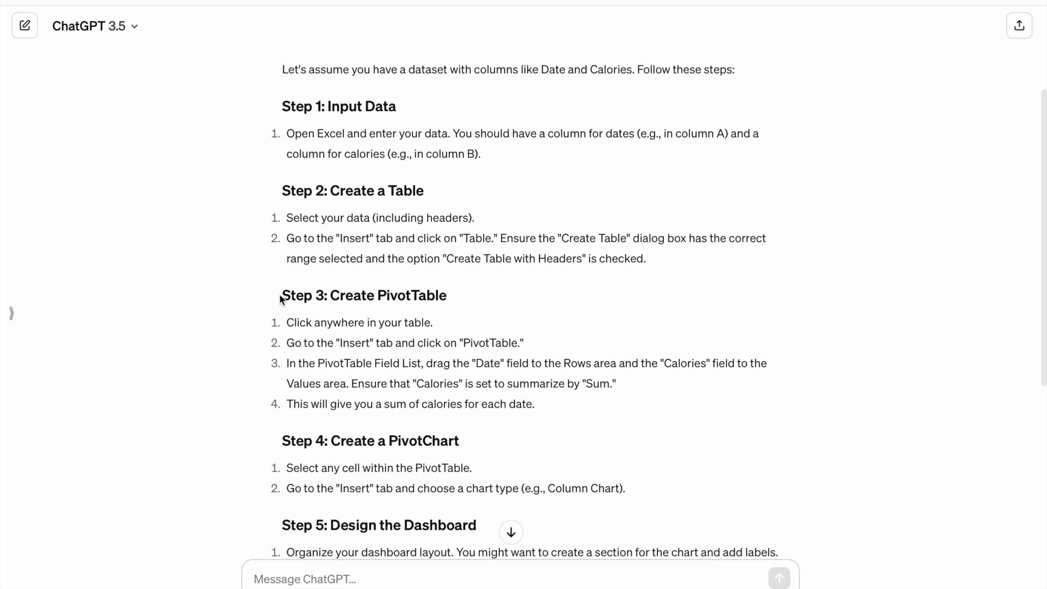
drag(284, 298, 466, 300)
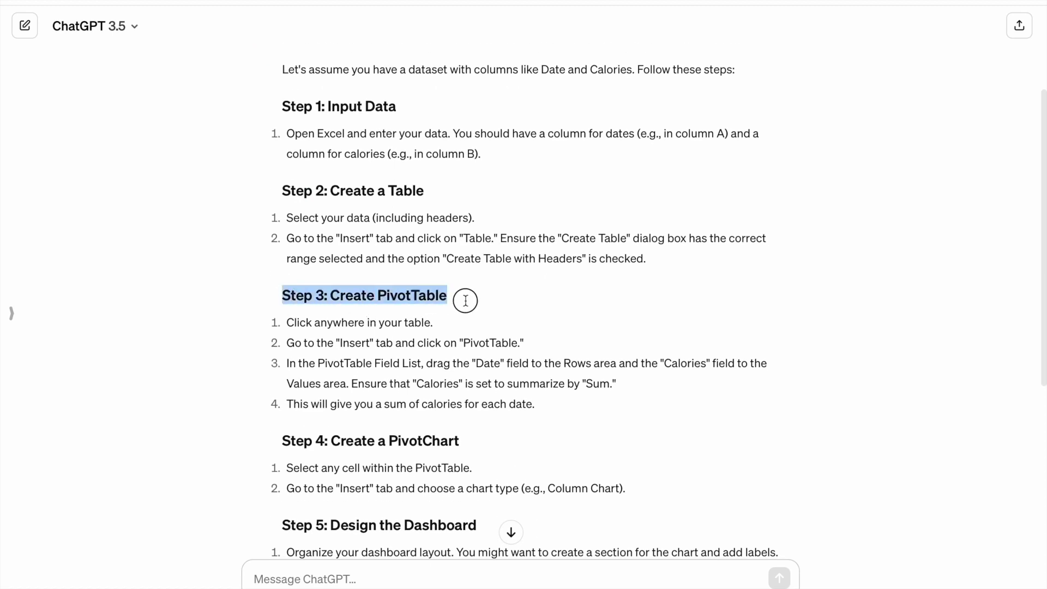
scroll(283, 306, down, 2)
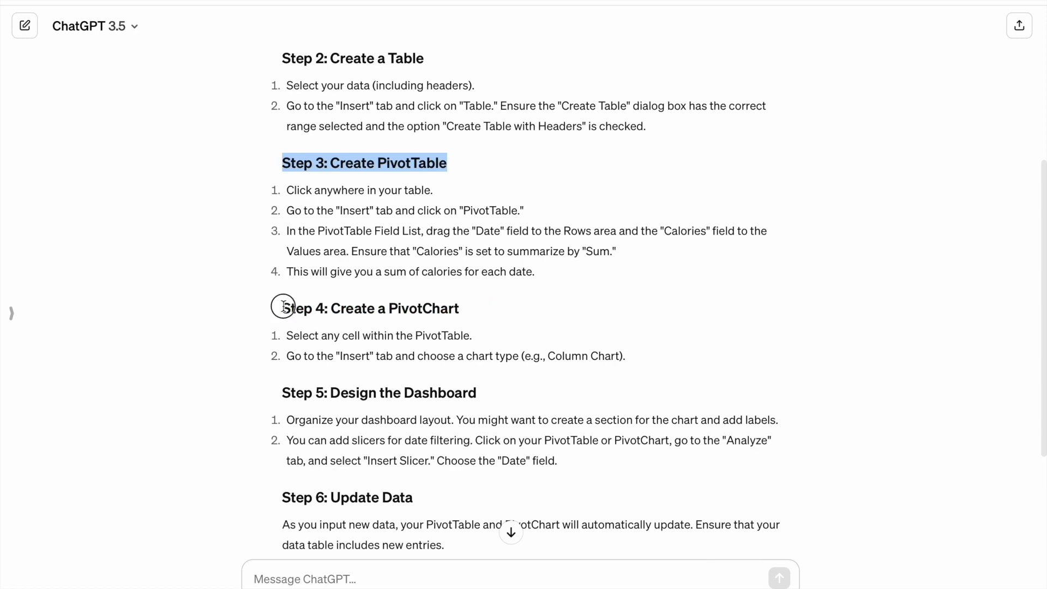
Step: Read the remaining steps on PivotChart, dashboard design, updating data and additional elements
drag(283, 306, 458, 312)
scroll(426, 313, down, 2)
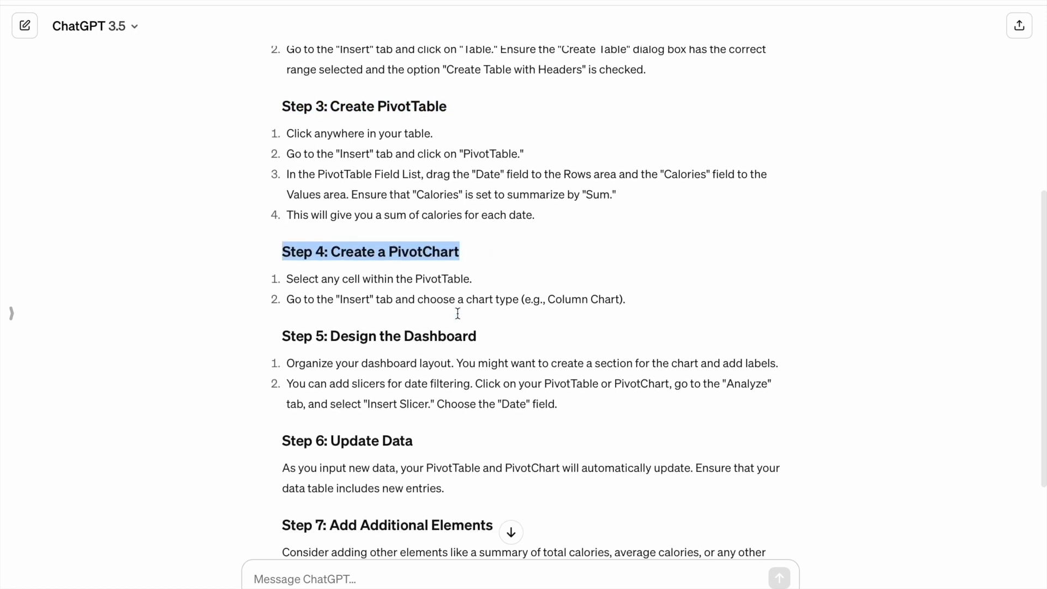
drag(333, 263, 511, 277)
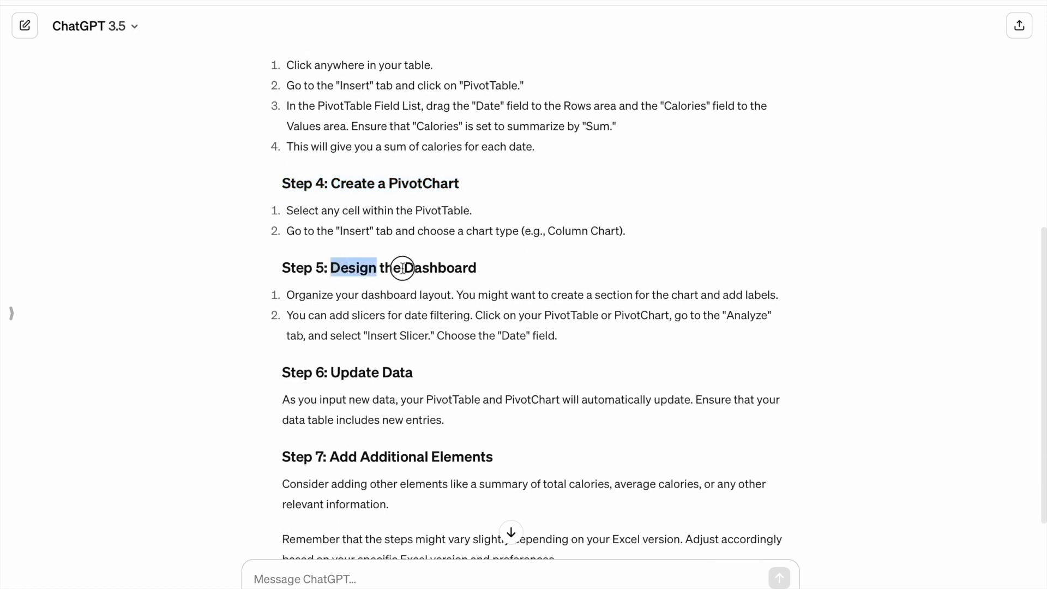
triple_click(397, 366)
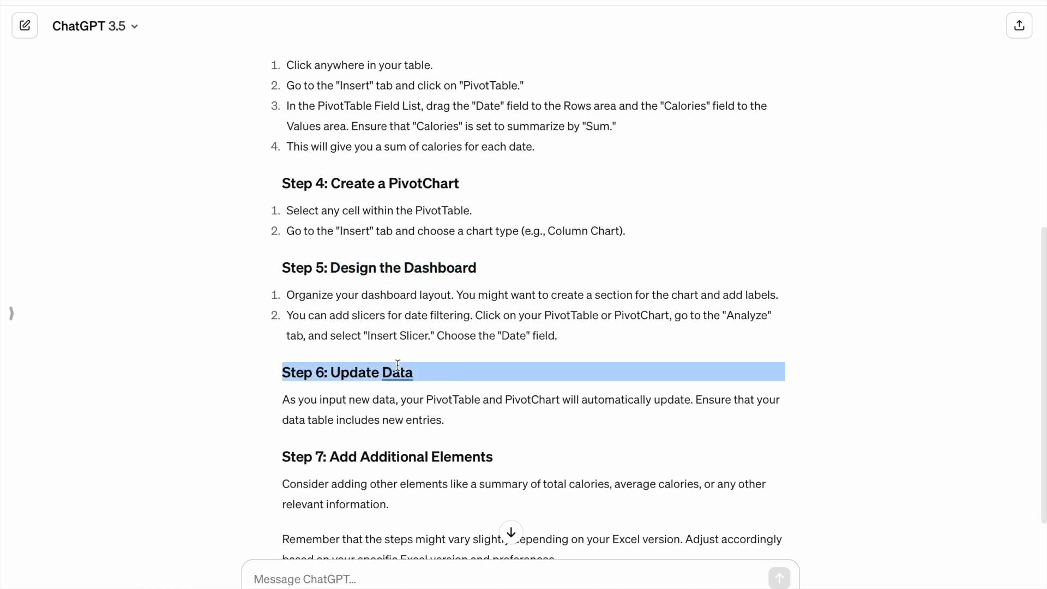
click(345, 452)
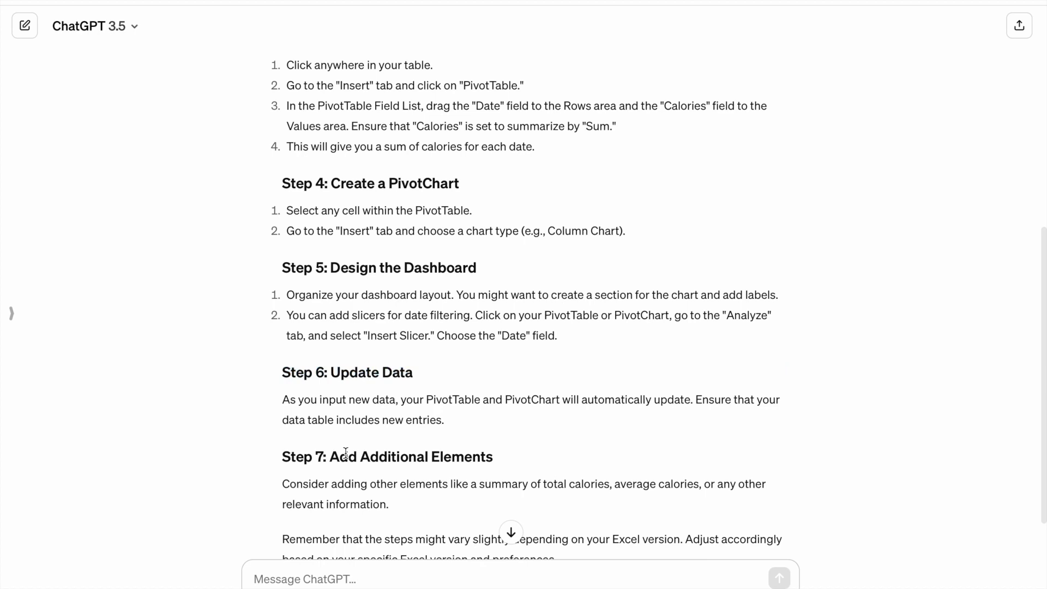
scroll(346, 453, down, 2)
drag(329, 394, 515, 399)
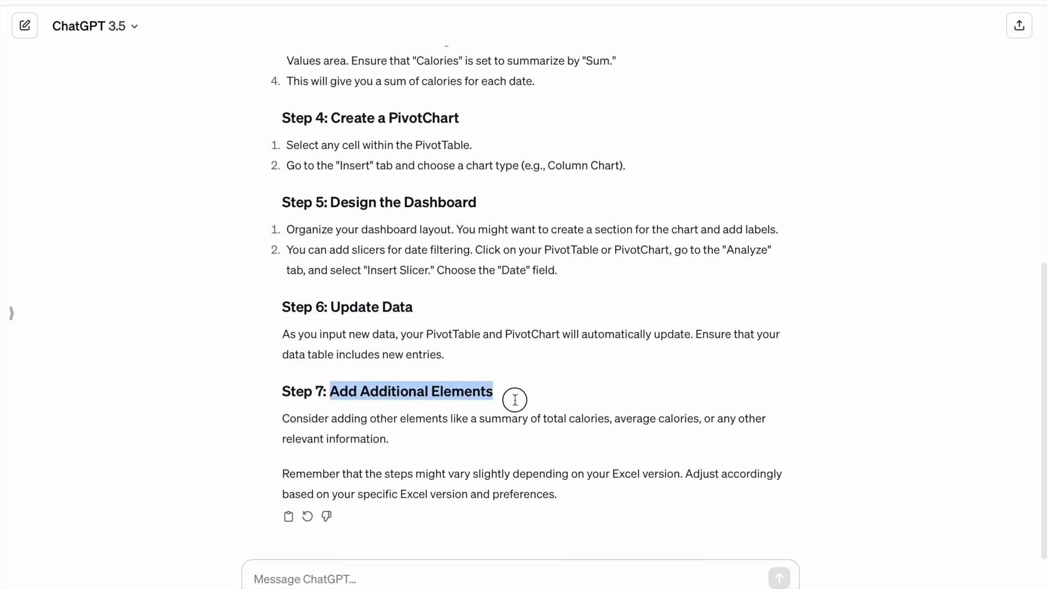
scroll(508, 398, up, 5)
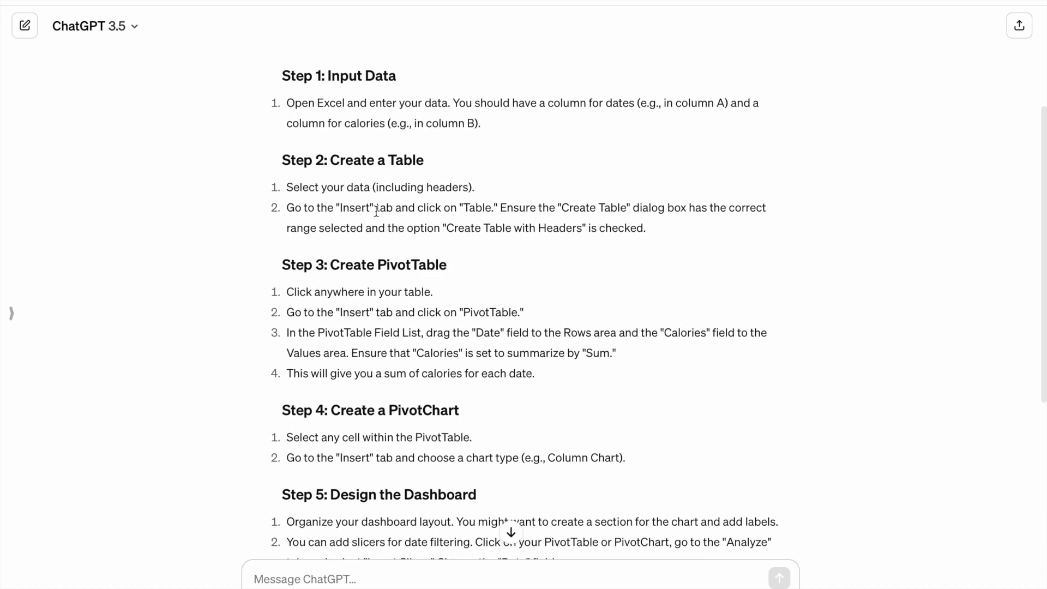
scroll(377, 212, up, 1)
scroll(376, 211, up, 2)
scroll(376, 211, down, 3)
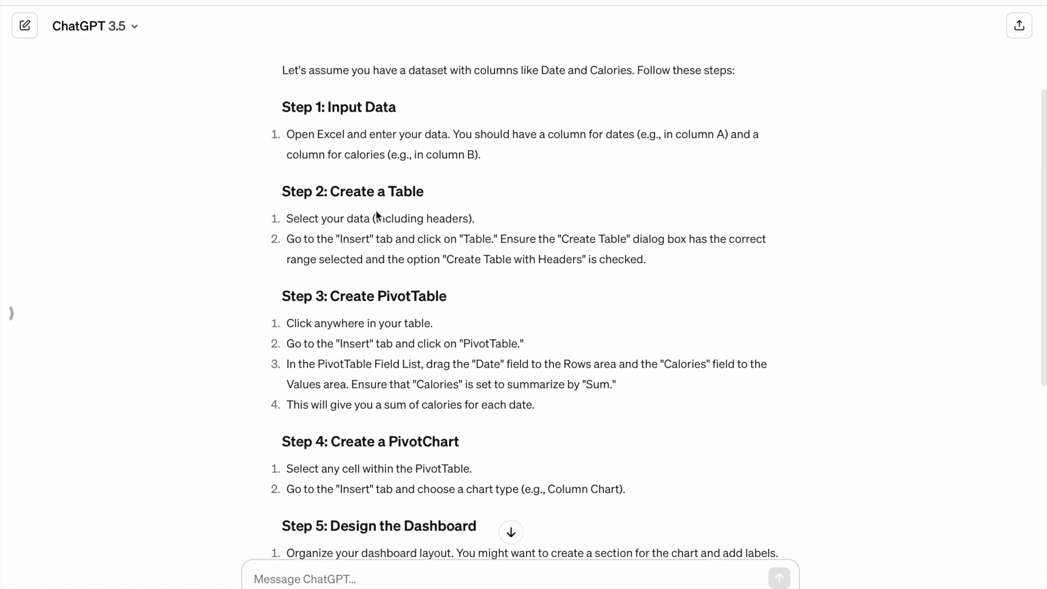
scroll(376, 211, up, 1)
scroll(376, 211, up, 1)
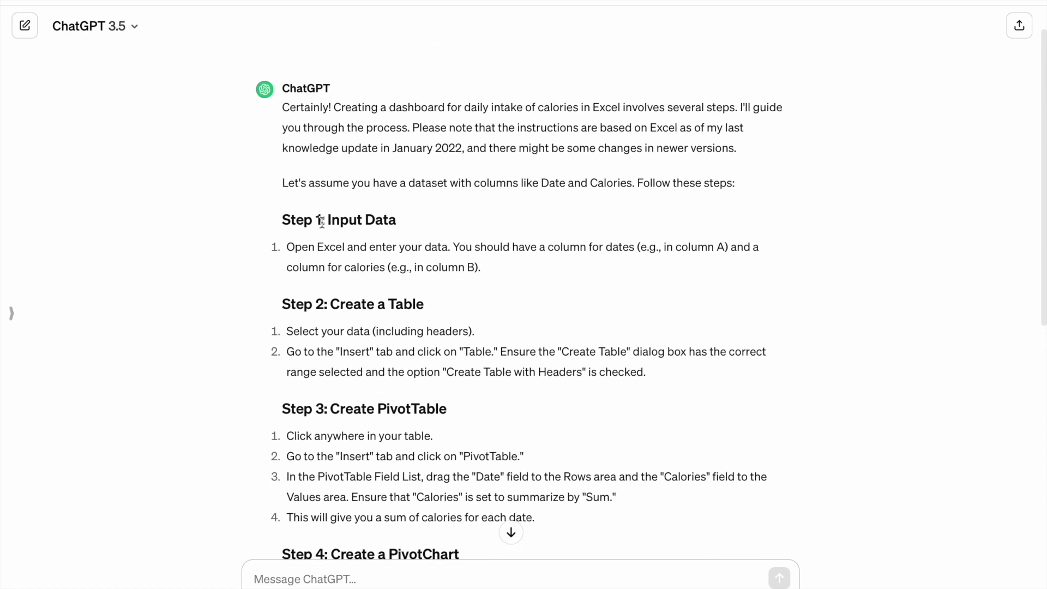
drag(326, 219, 409, 233)
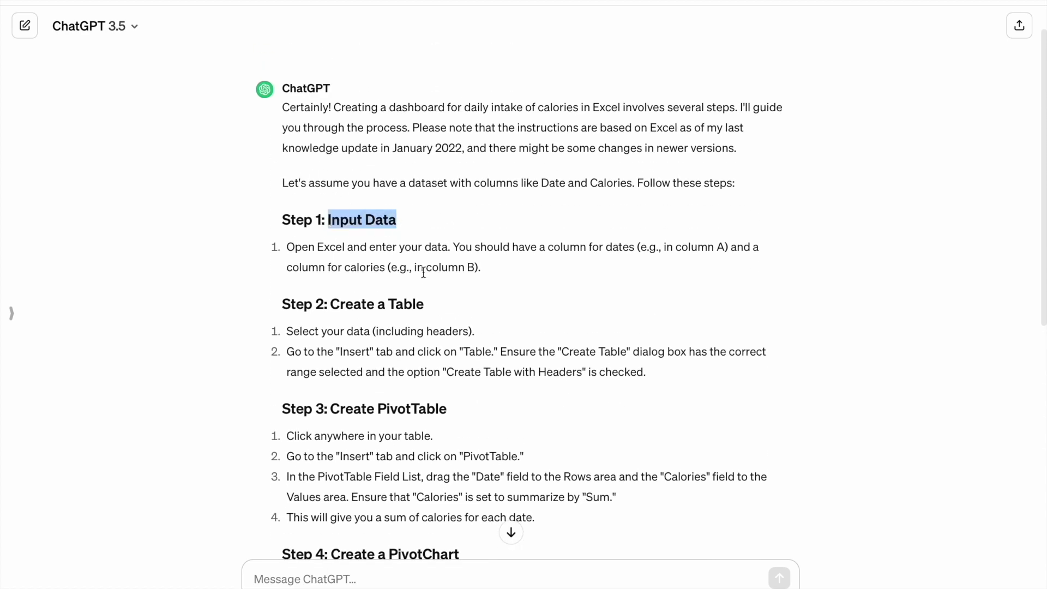
scroll(385, 408, up, 1)
click(331, 576)
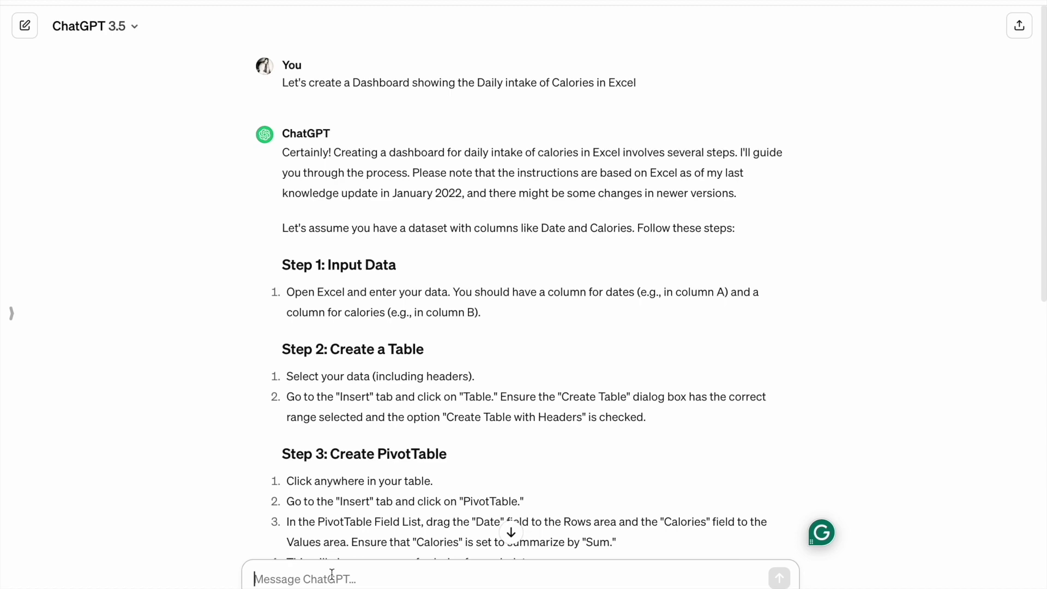
text(Cre)
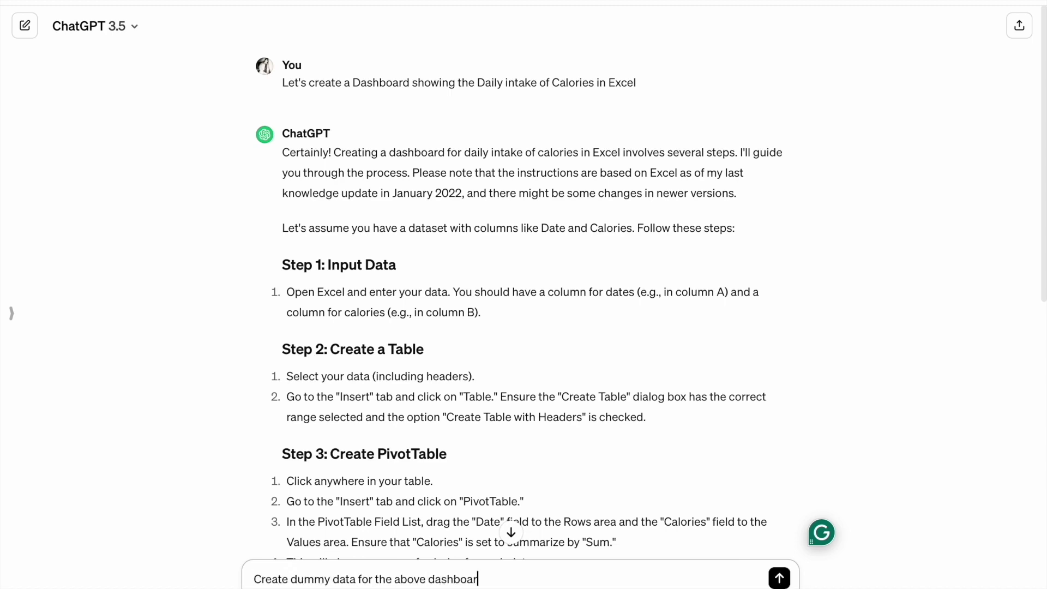
text(d)
Step: Send the request 'Create dummy data for the above dashboard' to ChatGPT
key(Return)
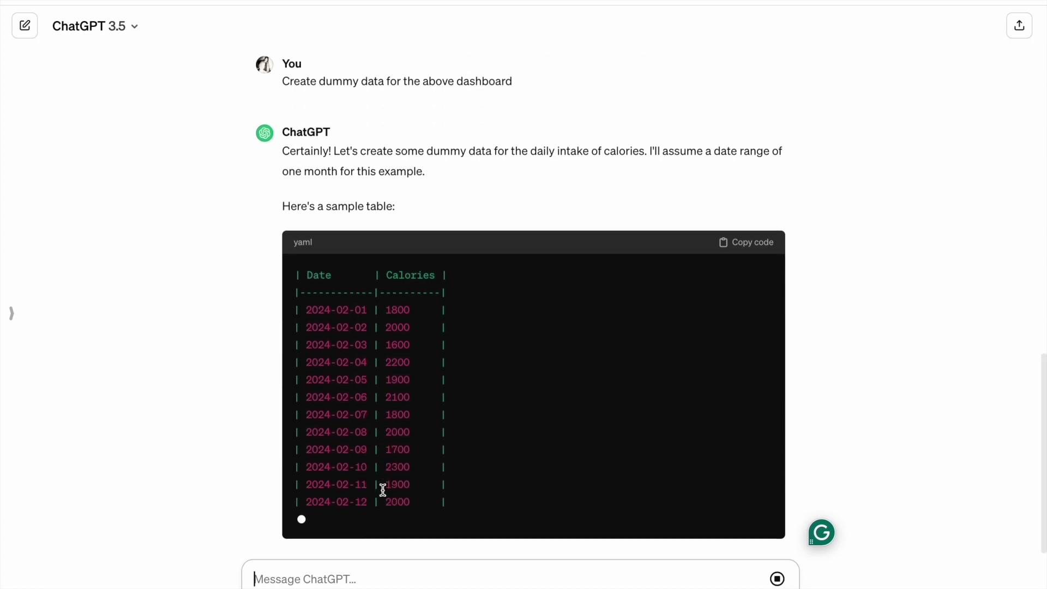
scroll(382, 489, up, 2)
scroll(382, 491, down, 1)
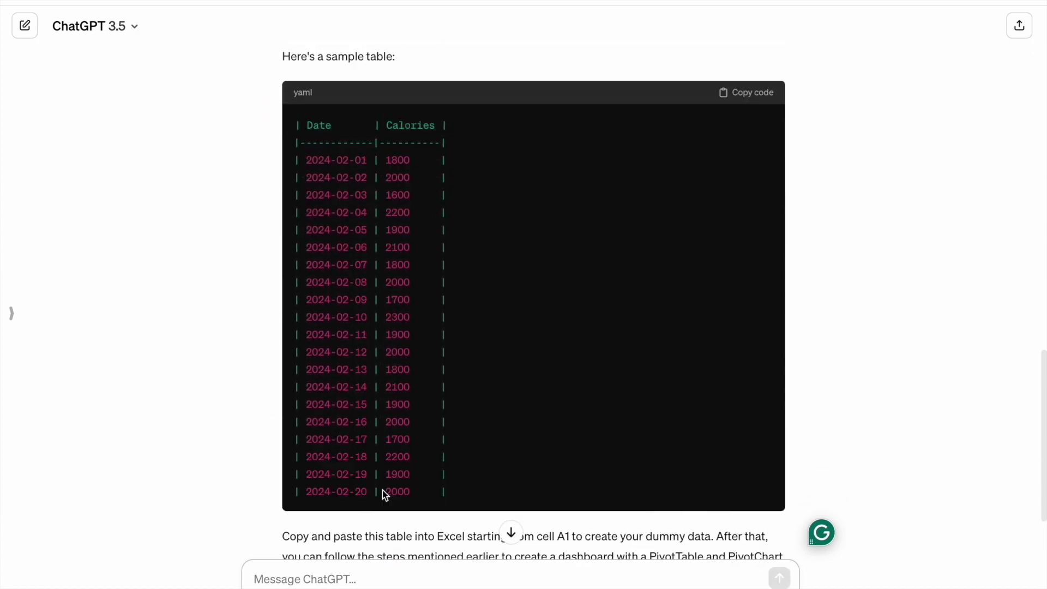
scroll(382, 489, up, 1)
scroll(341, 270, down, 1)
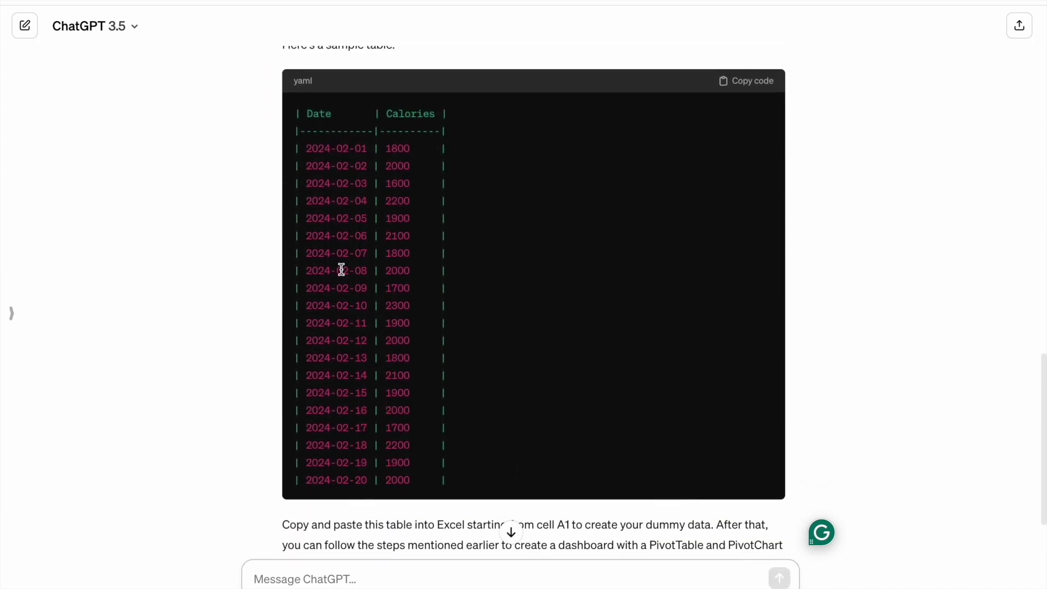
scroll(341, 269, up, 1)
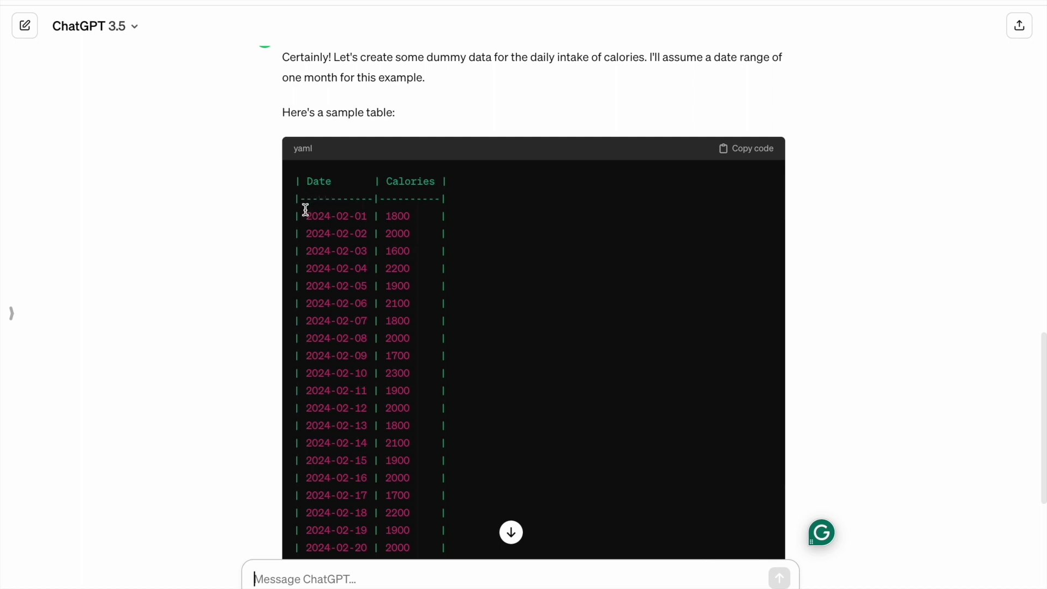
Step: Select ChatGPT's sample Date and Calories rows for copying into Excel
drag(305, 210, 431, 468)
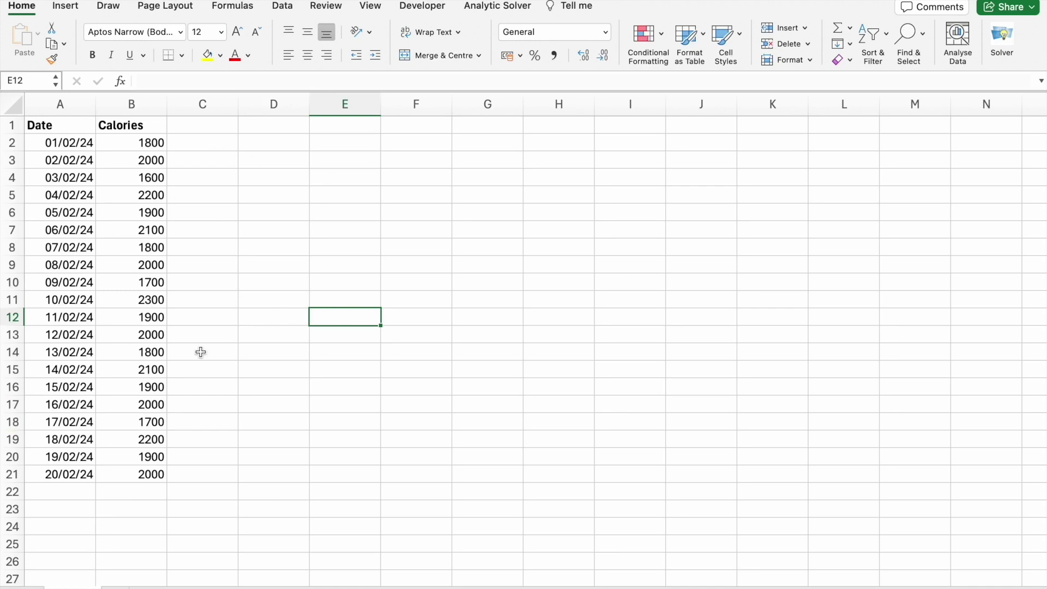
key(ctrl+Right)
scroll(561, 285, down, 3)
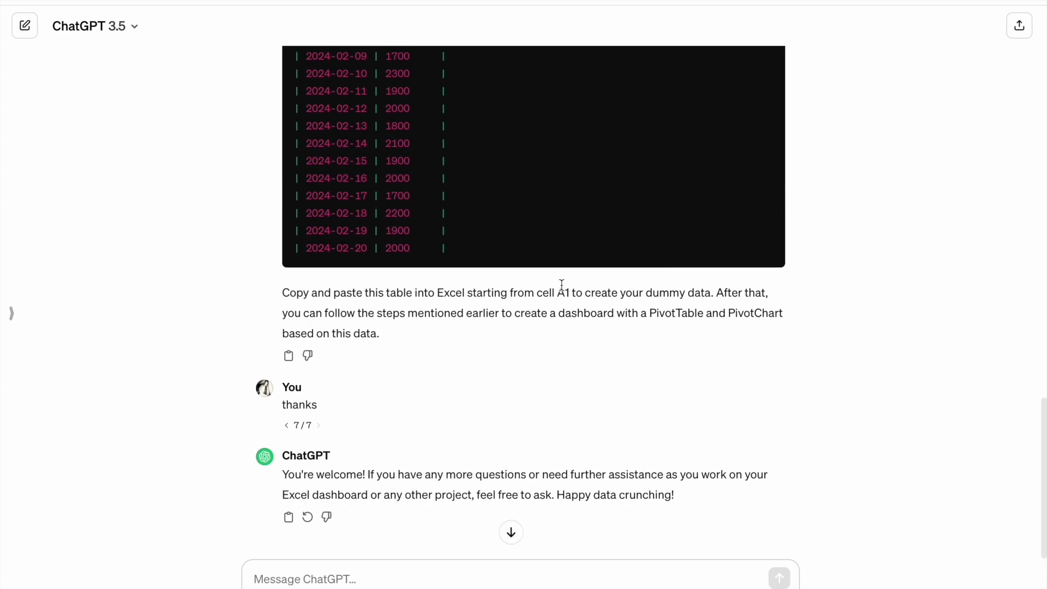
scroll(561, 285, up, 10)
scroll(561, 286, up, 2)
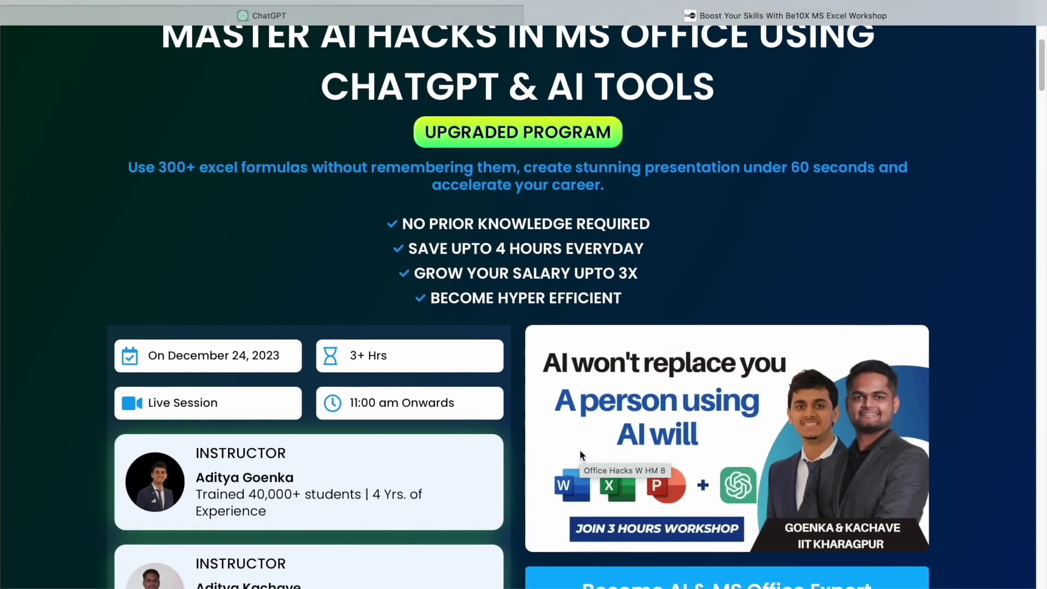
scroll(580, 455, down, 1)
scroll(580, 454, down, 3)
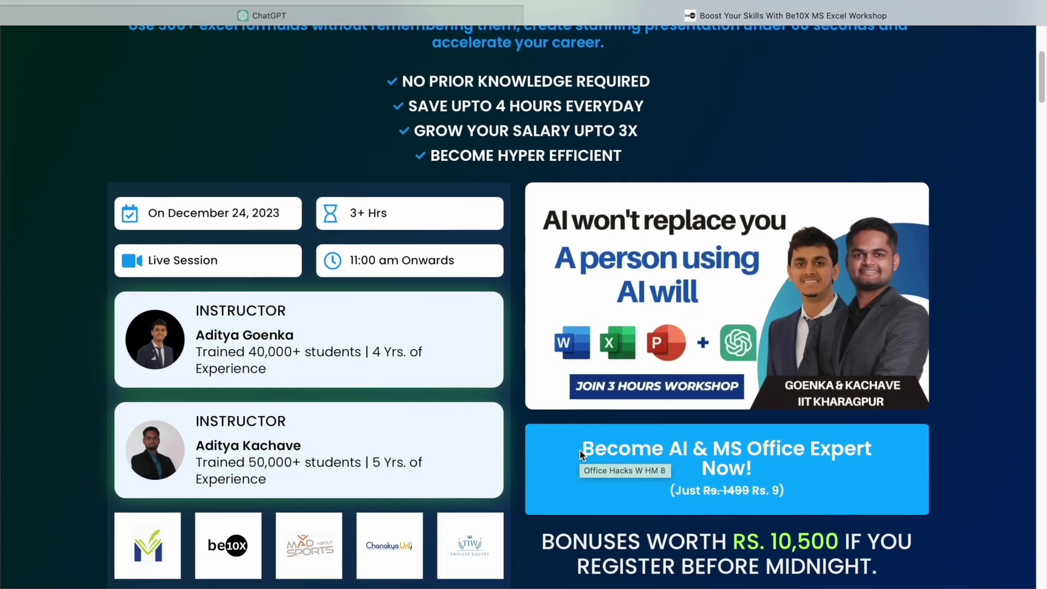
scroll(580, 454, down, 1)
scroll(580, 455, down, 1)
scroll(580, 450, down, 1)
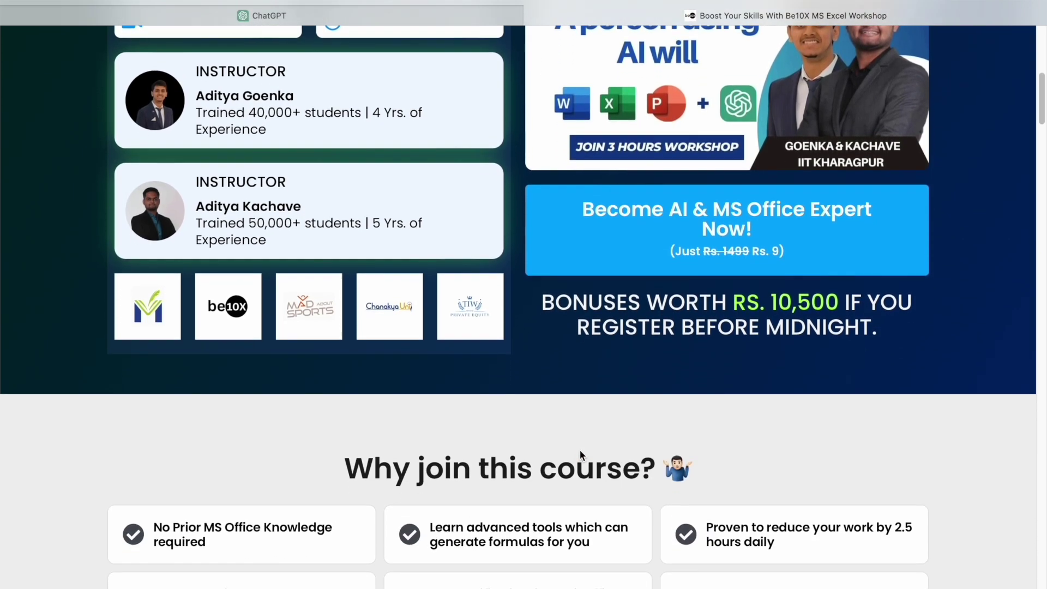
scroll(579, 450, down, 2)
scroll(581, 450, down, 1)
scroll(580, 450, down, 1)
scroll(581, 450, down, 1)
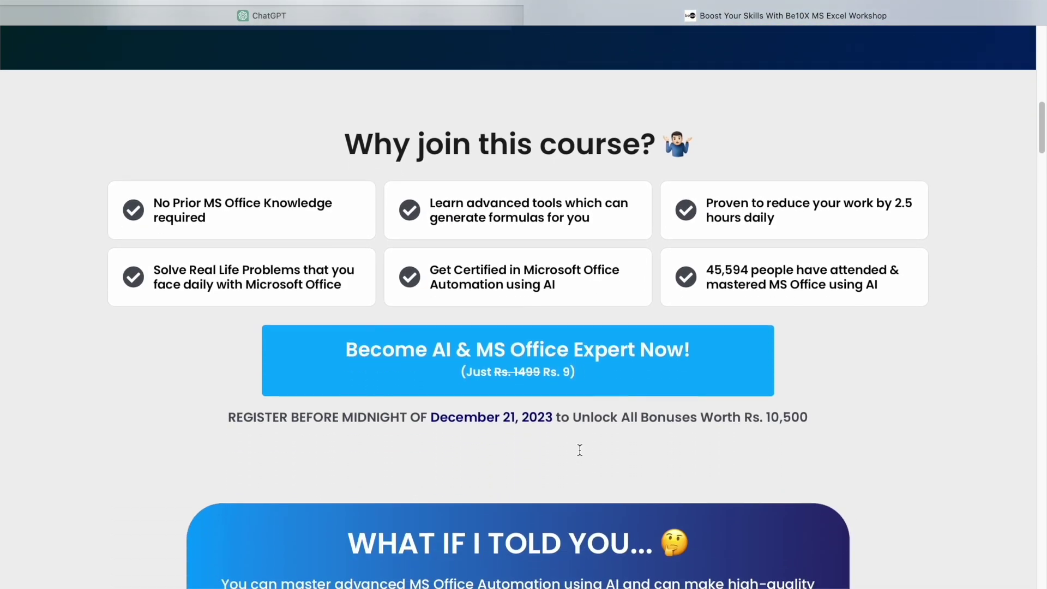
scroll(580, 450, down, 1)
scroll(580, 450, down, 2)
scroll(579, 450, down, 1)
scroll(580, 449, down, 1)
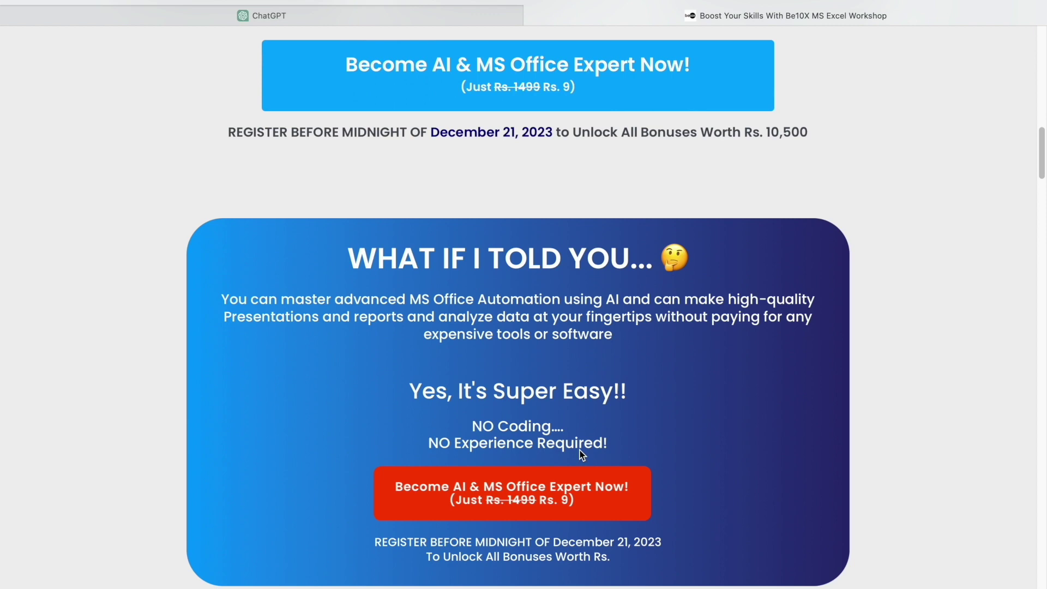
scroll(580, 450, down, 2)
scroll(579, 455, down, 1)
scroll(580, 455, down, 1)
scroll(579, 454, down, 1)
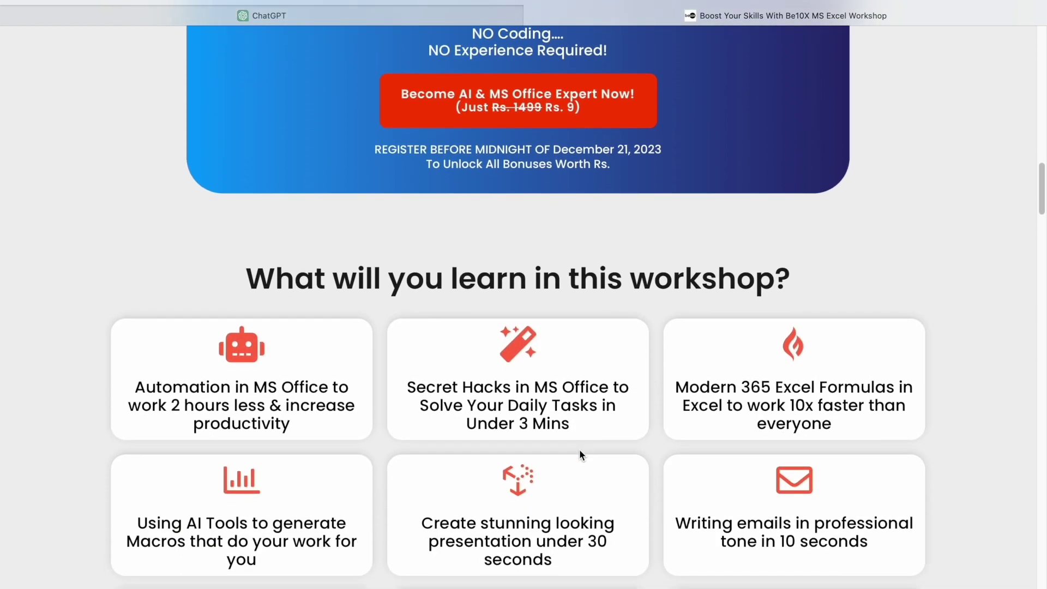
scroll(579, 456, down, 2)
scroll(580, 456, down, 1)
scroll(579, 454, down, 1)
scroll(580, 455, down, 1)
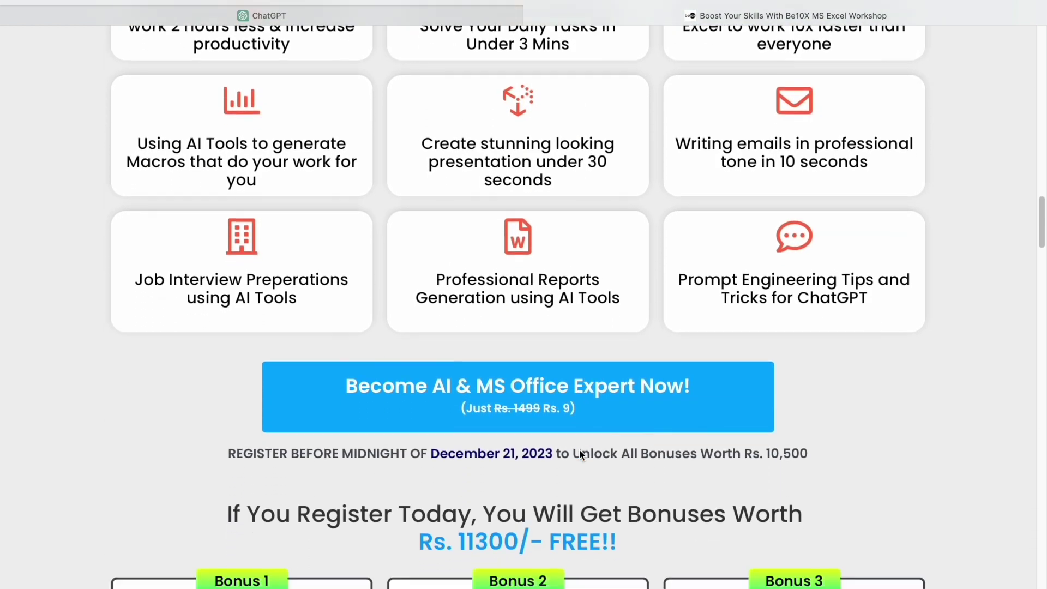
scroll(579, 455, down, 1)
scroll(579, 454, down, 1)
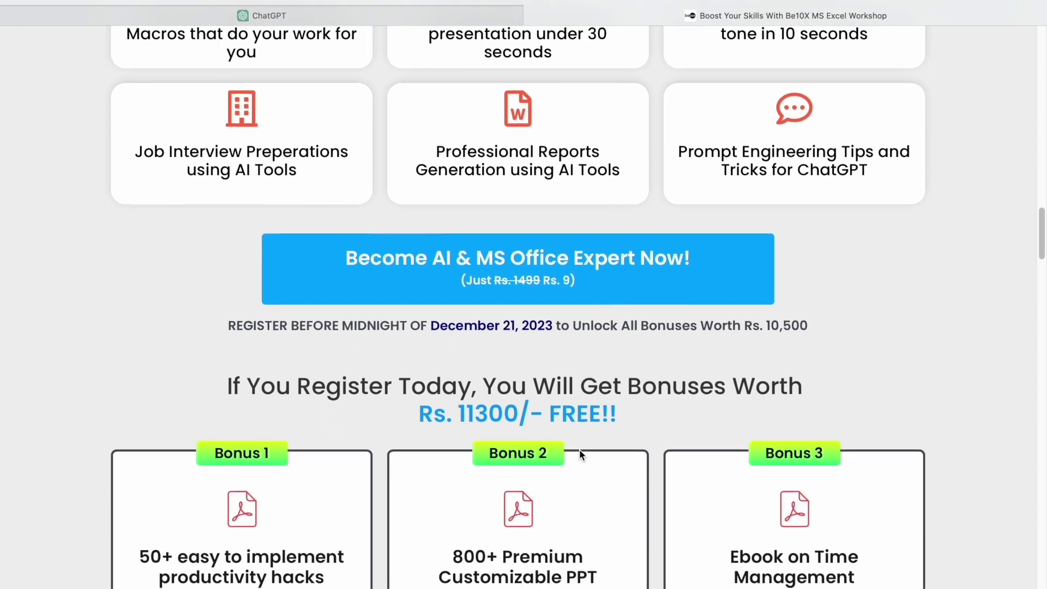
scroll(579, 455, down, 1)
scroll(579, 455, down, 1)
scroll(579, 455, down, 1)
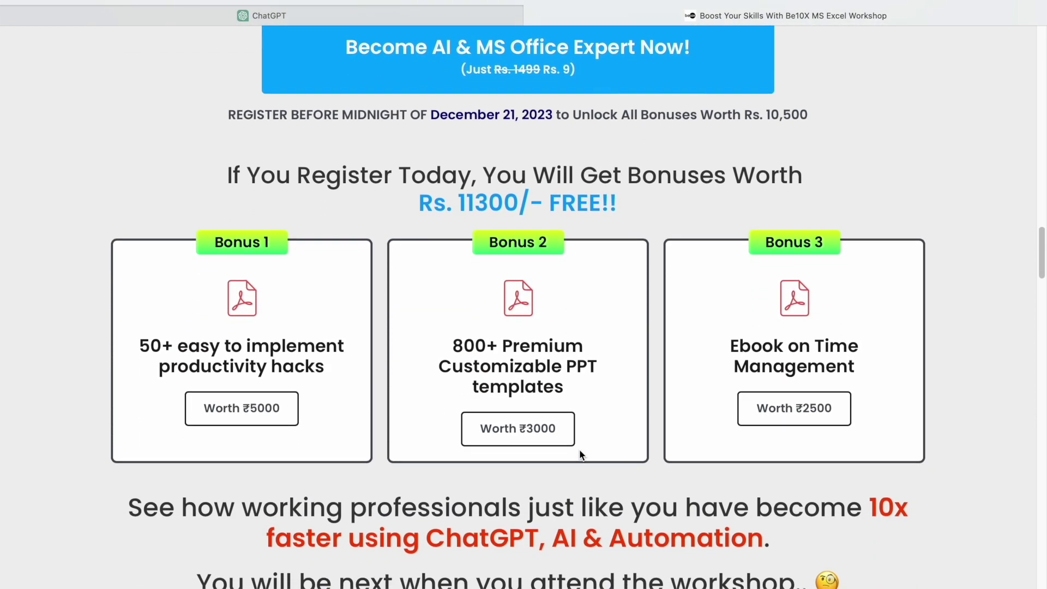
scroll(579, 454, down, 1)
scroll(579, 455, down, 1)
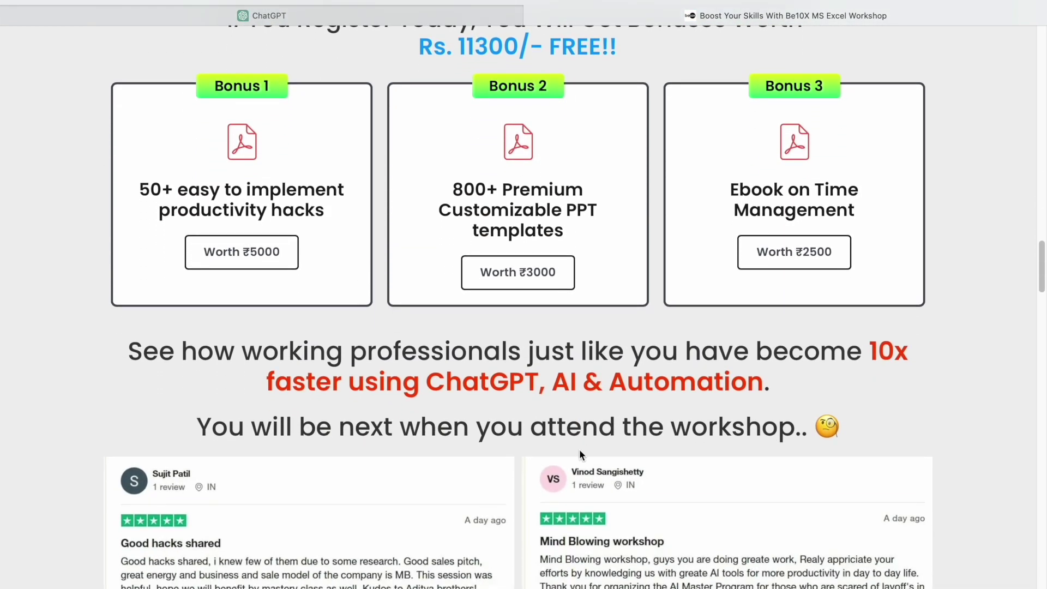
scroll(579, 455, down, 1)
scroll(579, 449, down, 1)
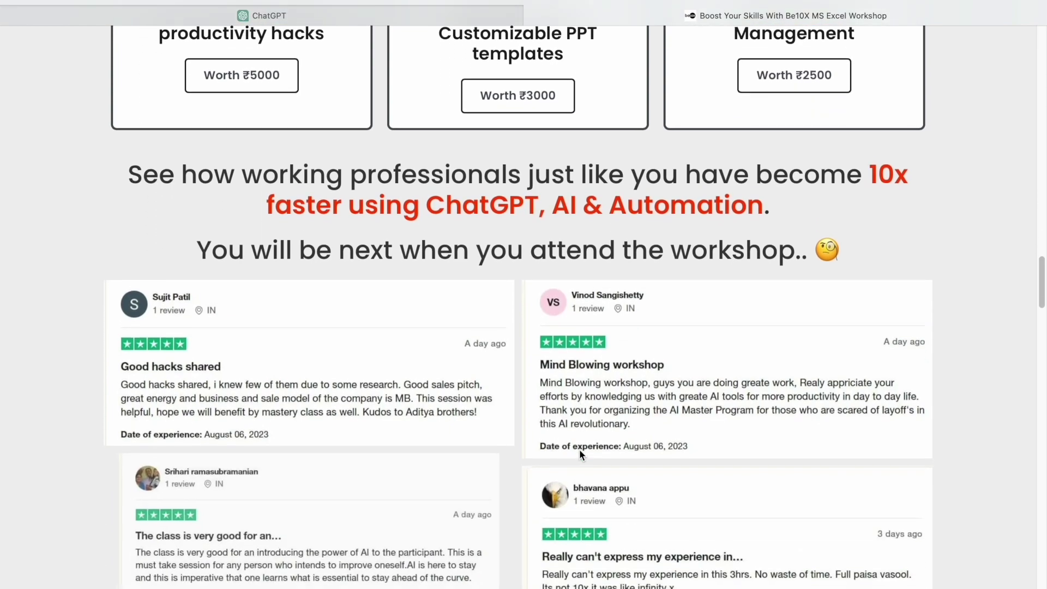
scroll(579, 449, down, 2)
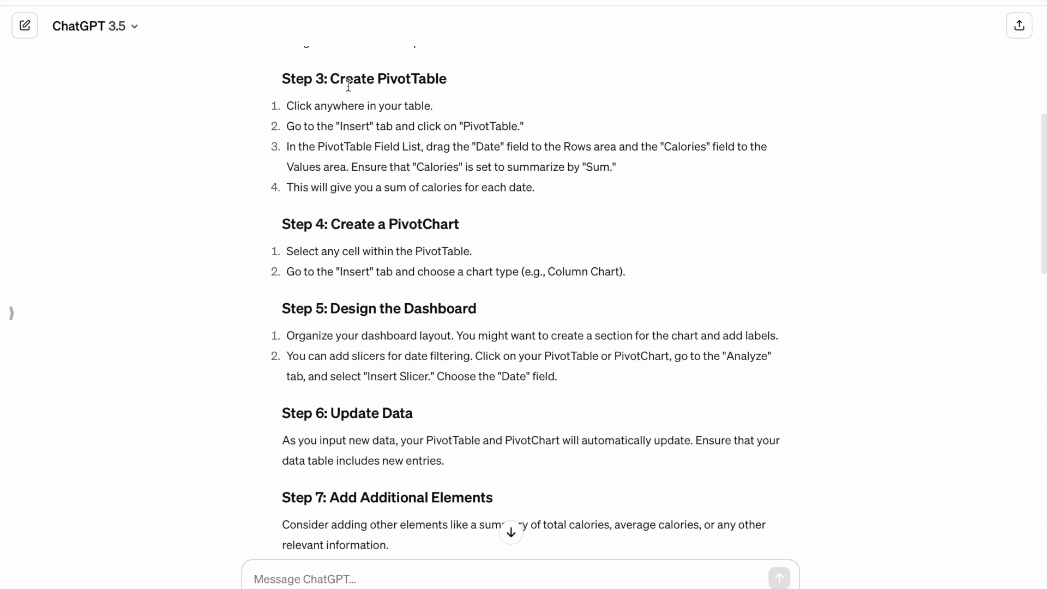
scroll(337, 110, up, 1)
scroll(340, 107, up, 1)
scroll(341, 109, up, 1)
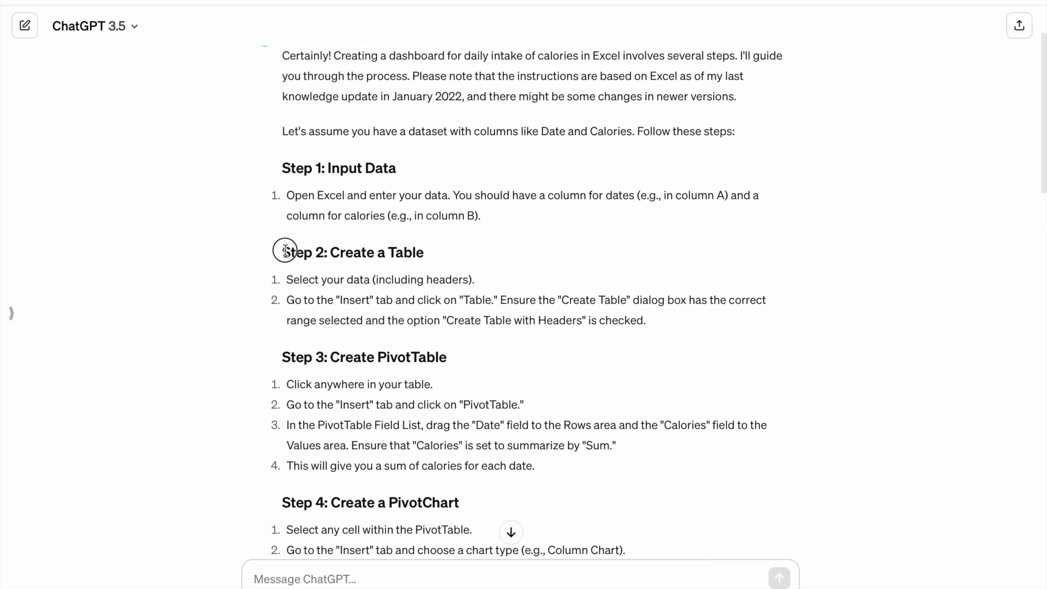
Step: Read Step 2's lines on Insert > Table, Create Table and including headers
mouse_move(283, 250)
mouse_down()
mouse_move(371, 281)
mouse_move(624, 325)
mouse_up()
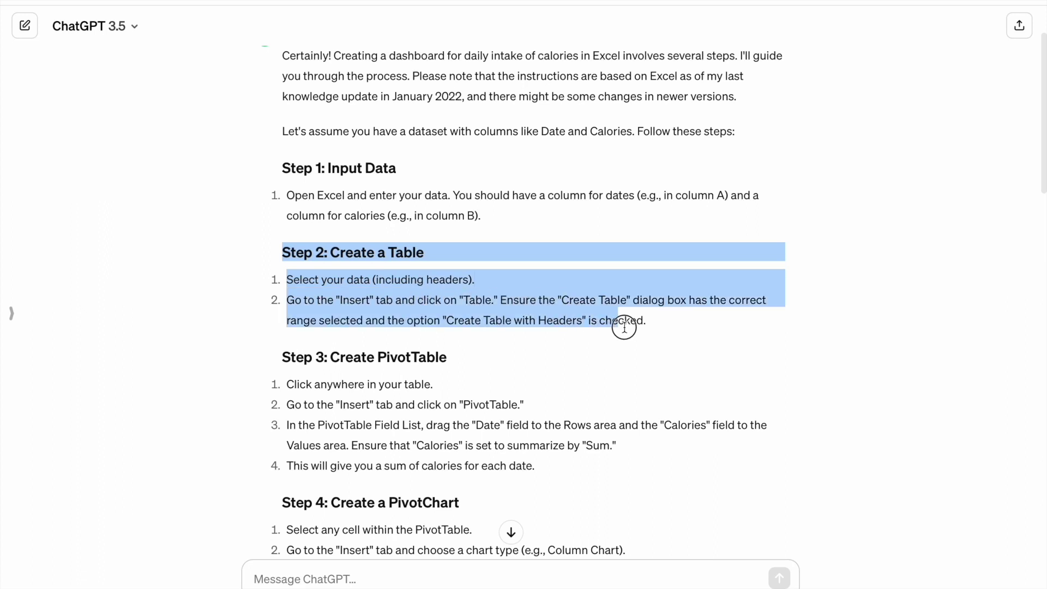
click(625, 324)
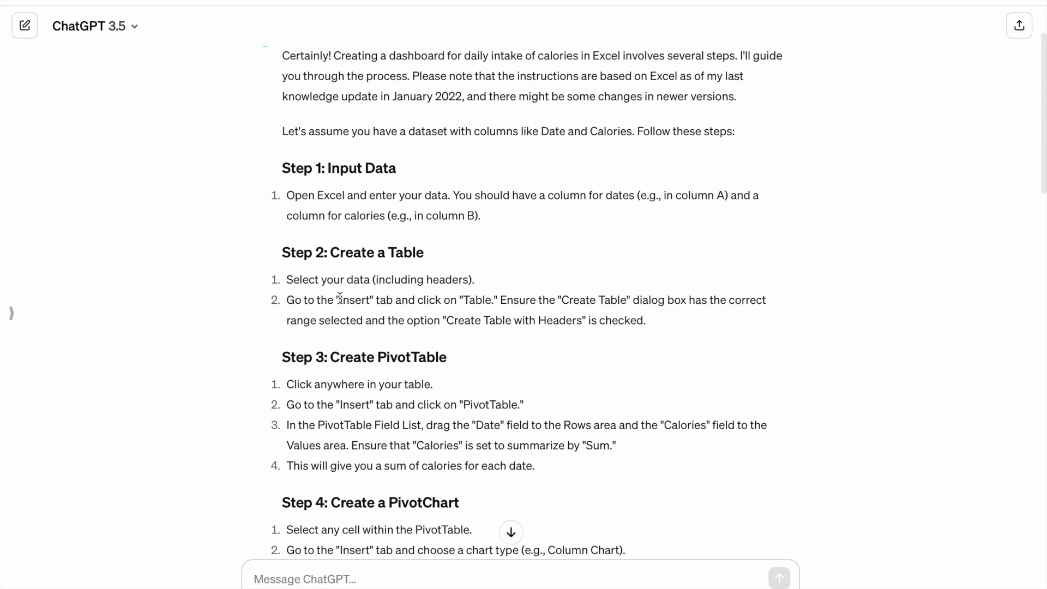
drag(340, 299, 410, 300)
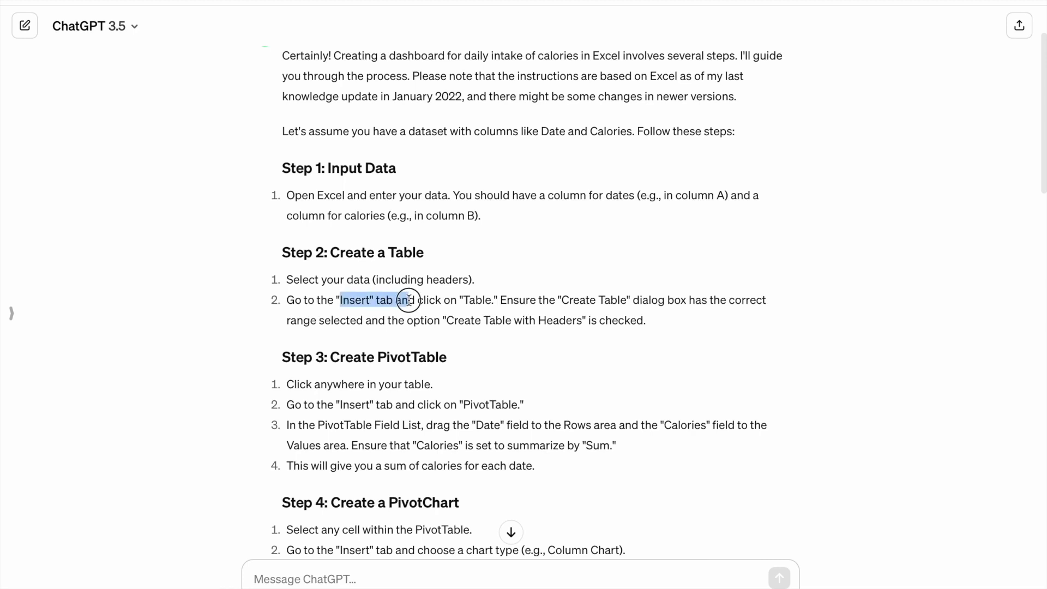
double_click(475, 300)
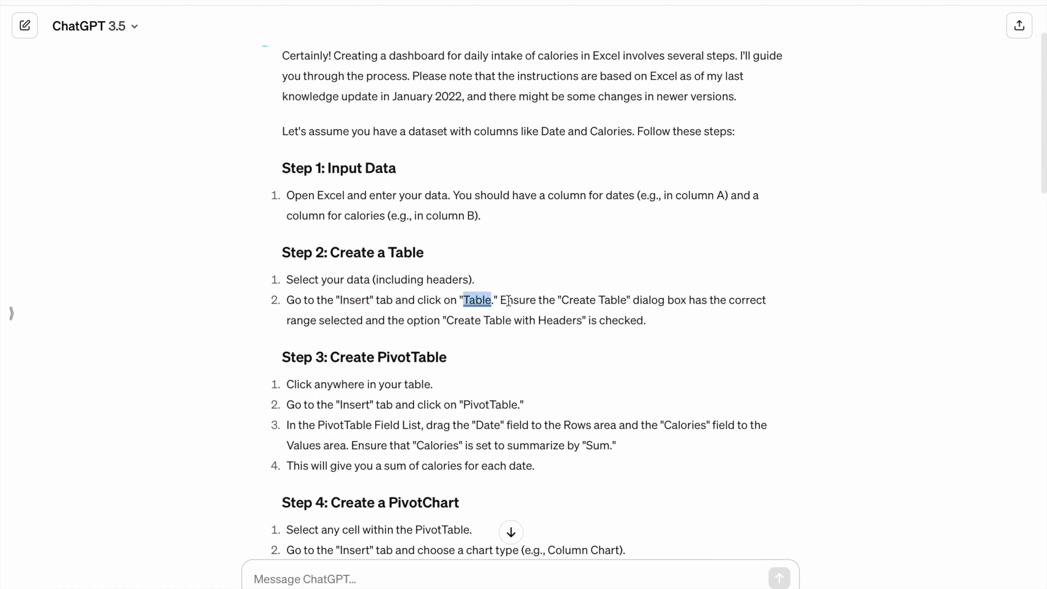
drag(561, 299, 627, 302)
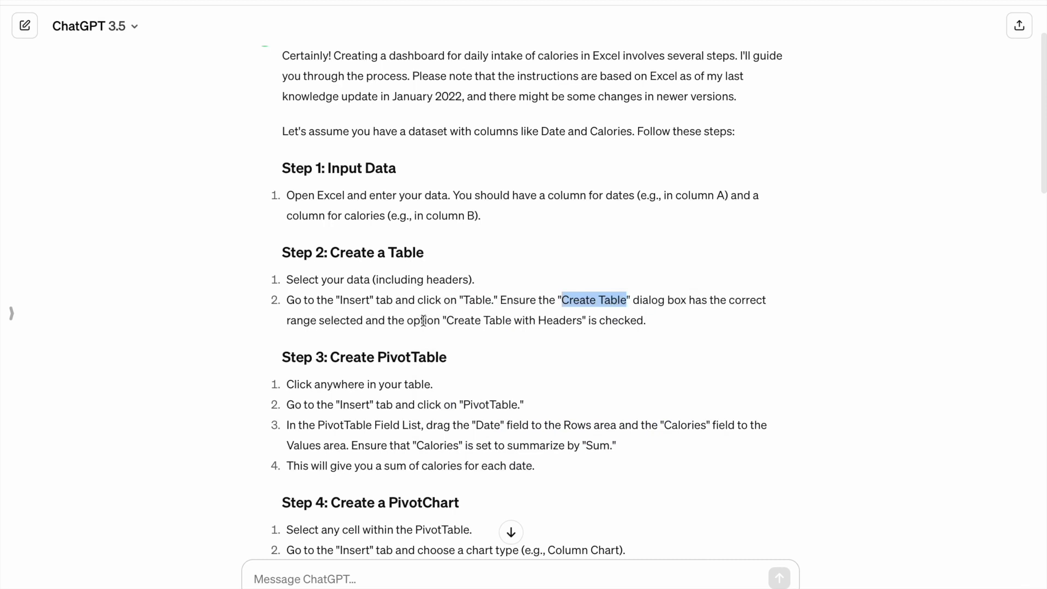
drag(447, 320, 582, 316)
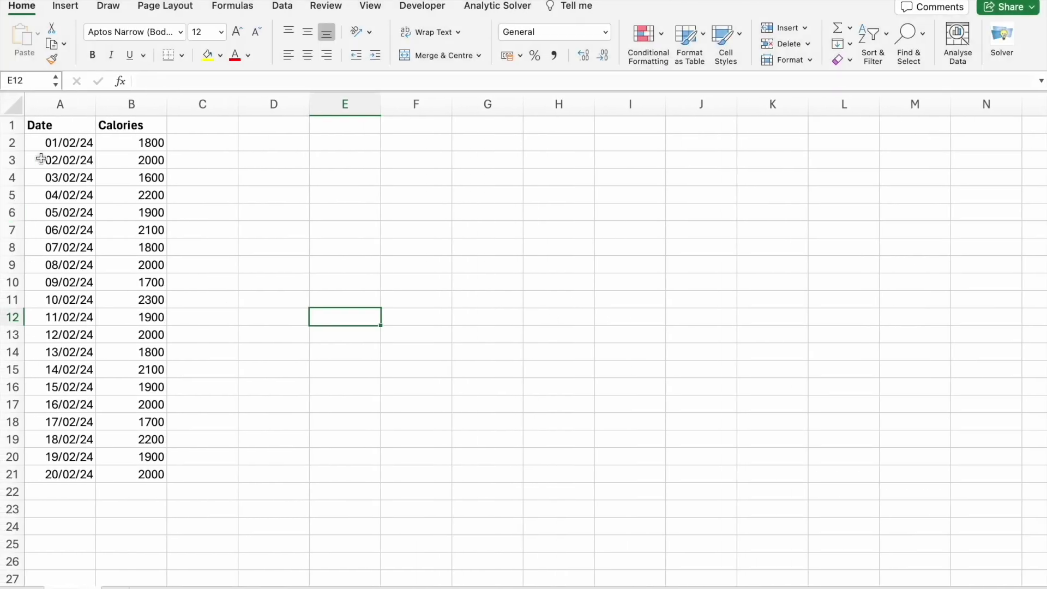
Step: Convert A1:B21 Date and Calories data into a table with headers
drag(43, 127, 131, 479)
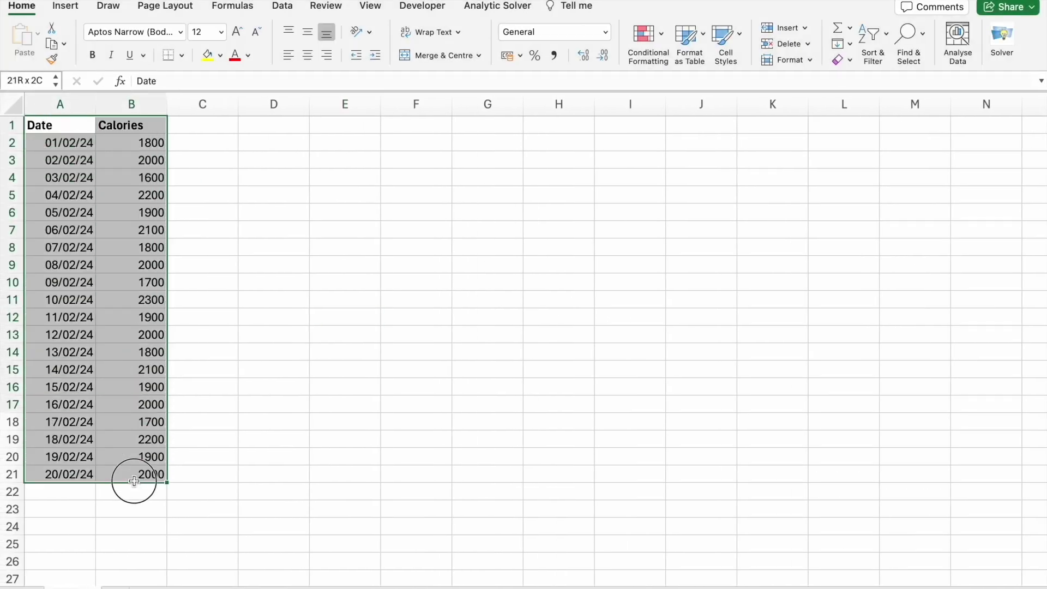
click(66, 8)
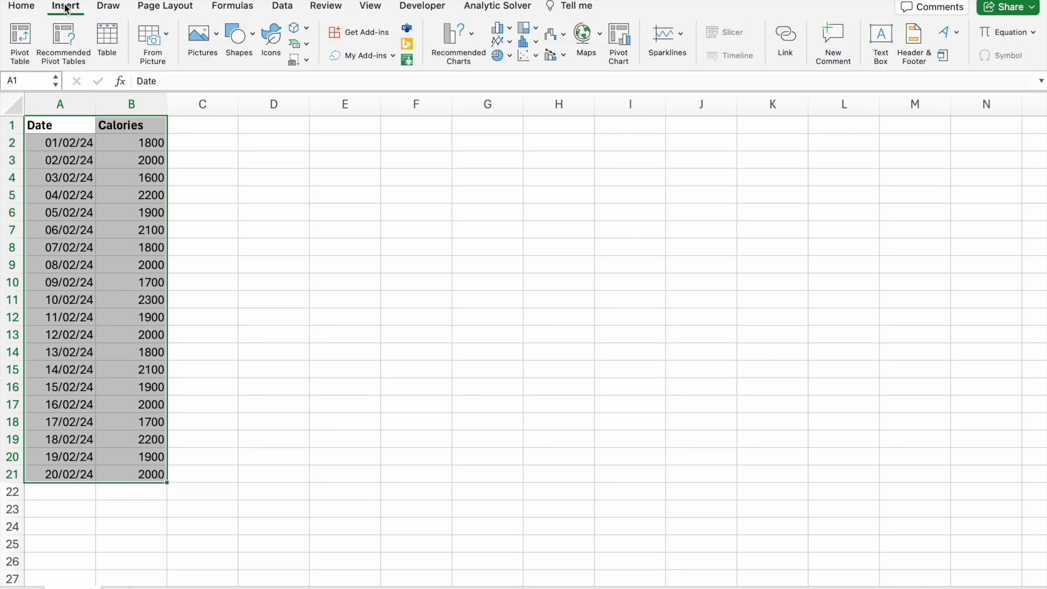
click(104, 32)
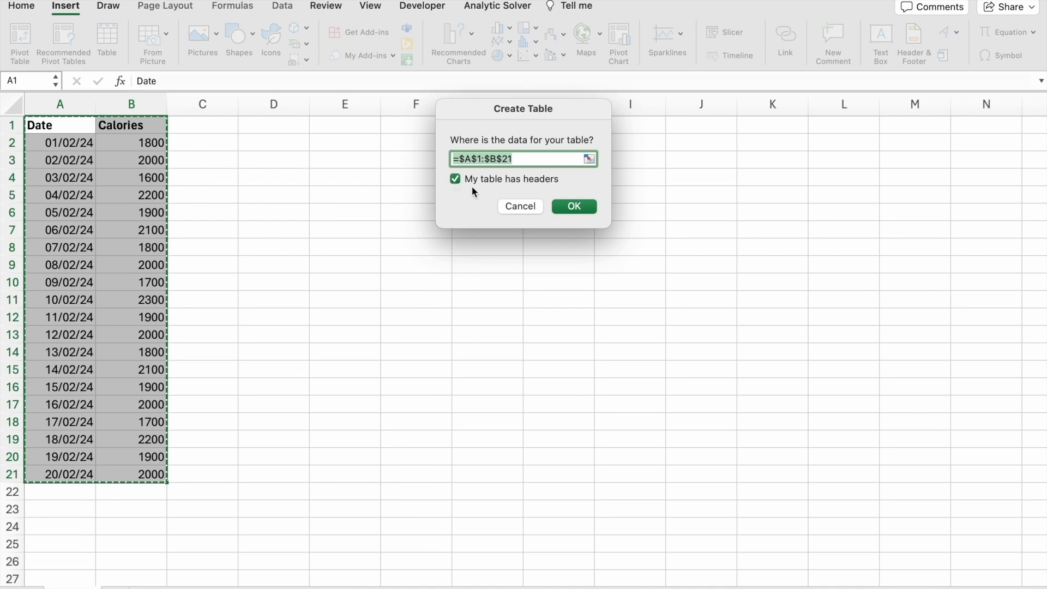
click(575, 209)
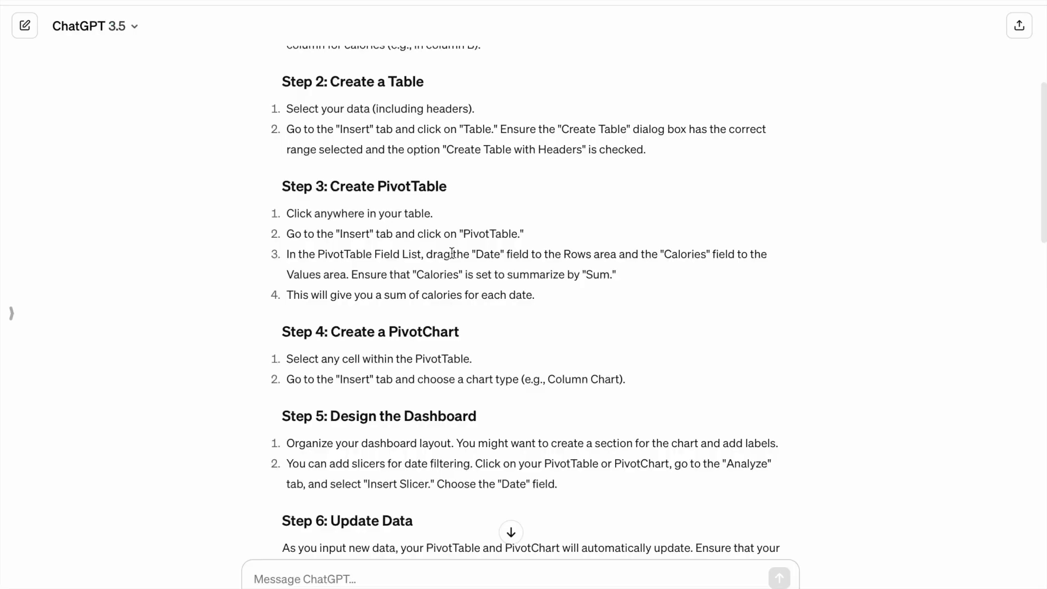
Step: Read Step 3's lines on creating a PivotTable and summing Calories per date
drag(330, 185, 464, 188)
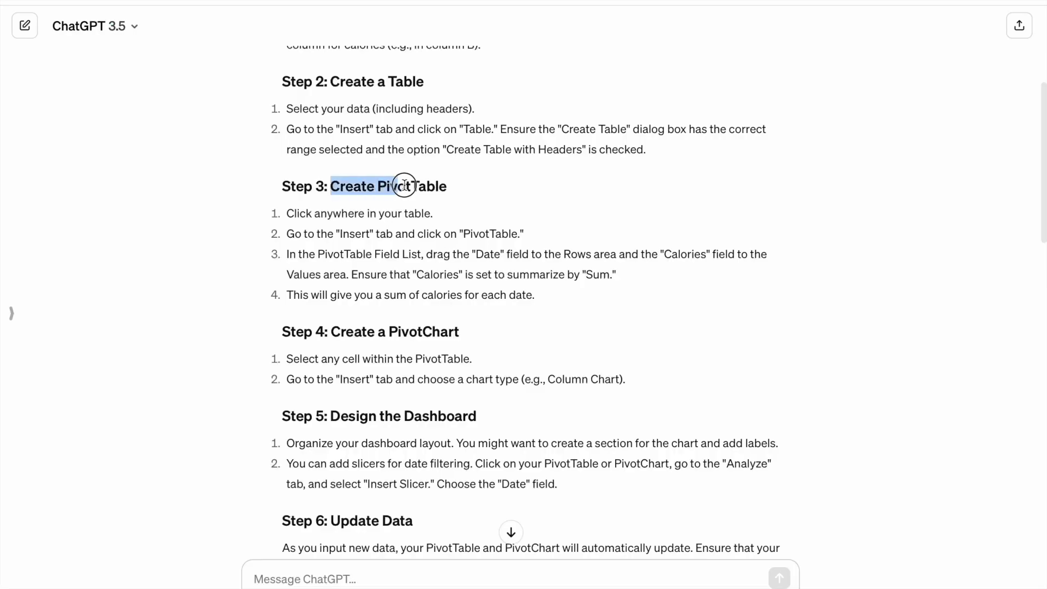
click(464, 183)
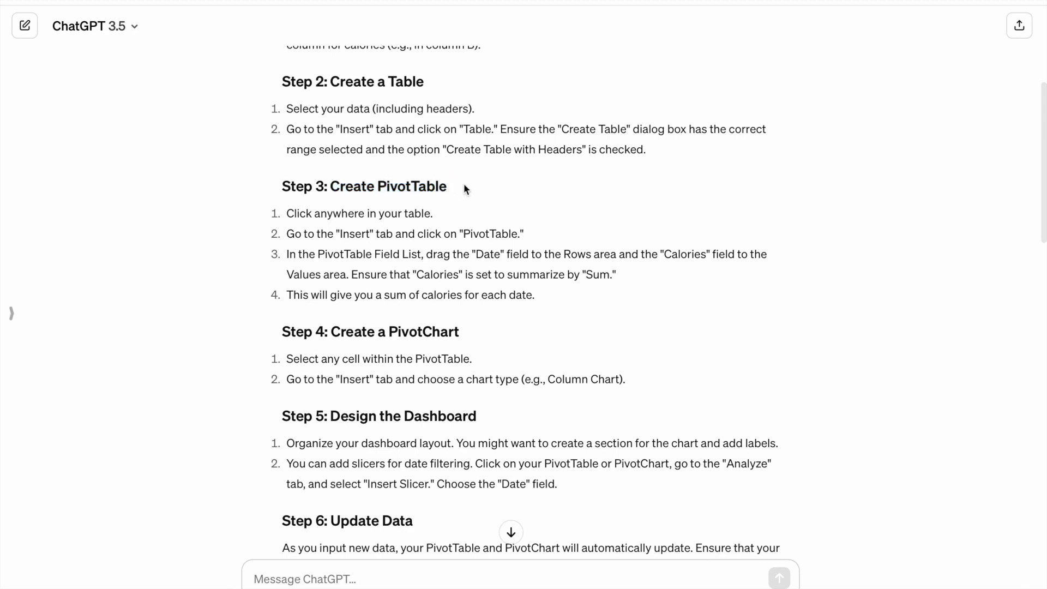
scroll(464, 183, down, 1)
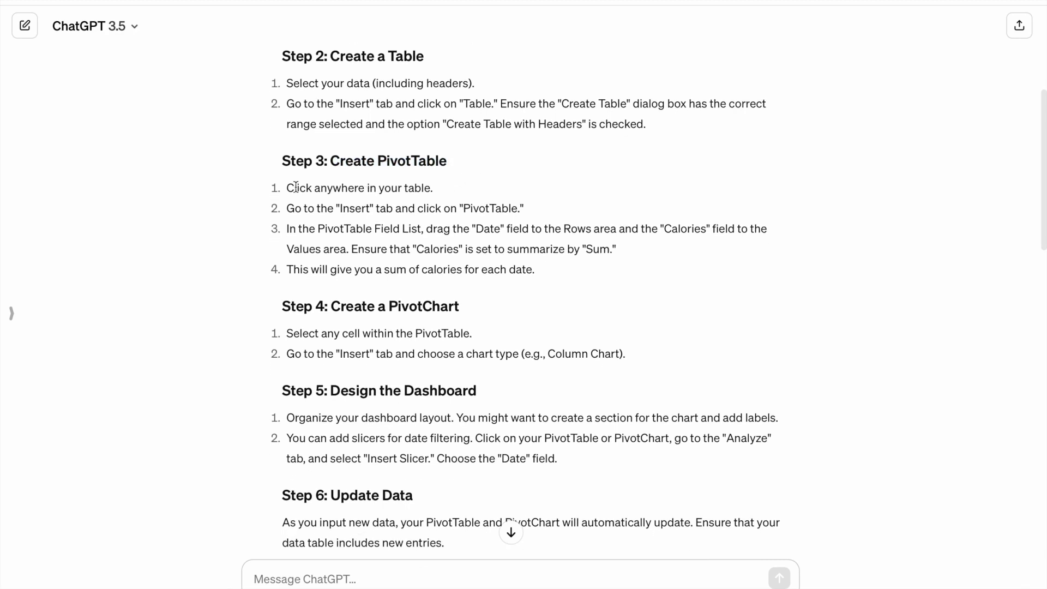
drag(293, 187, 456, 185)
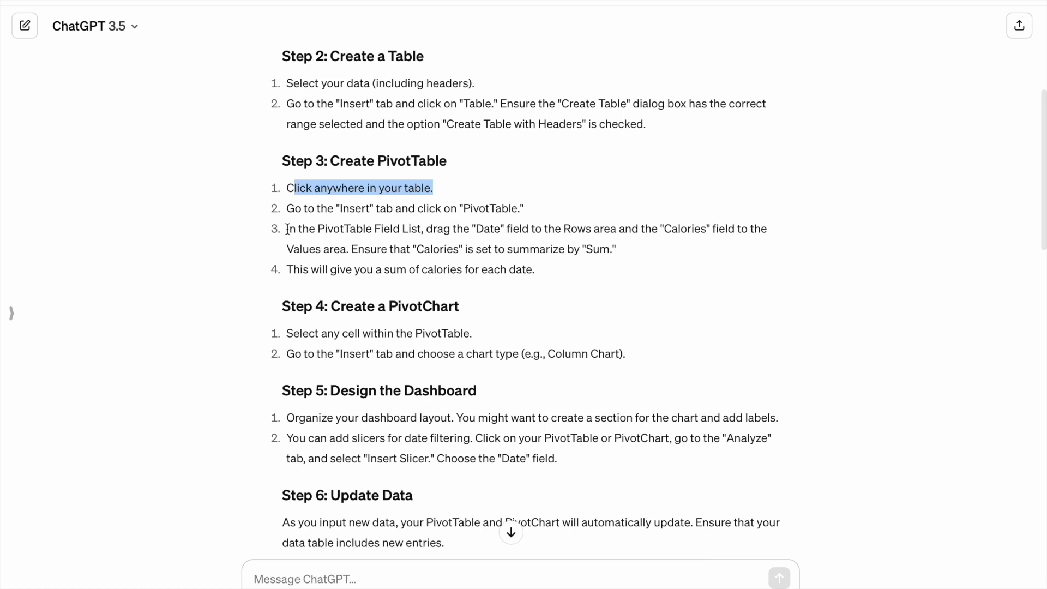
mouse_move(298, 230)
mouse_down()
mouse_move(655, 222)
mouse_move(758, 231)
mouse_move(346, 251)
mouse_up()
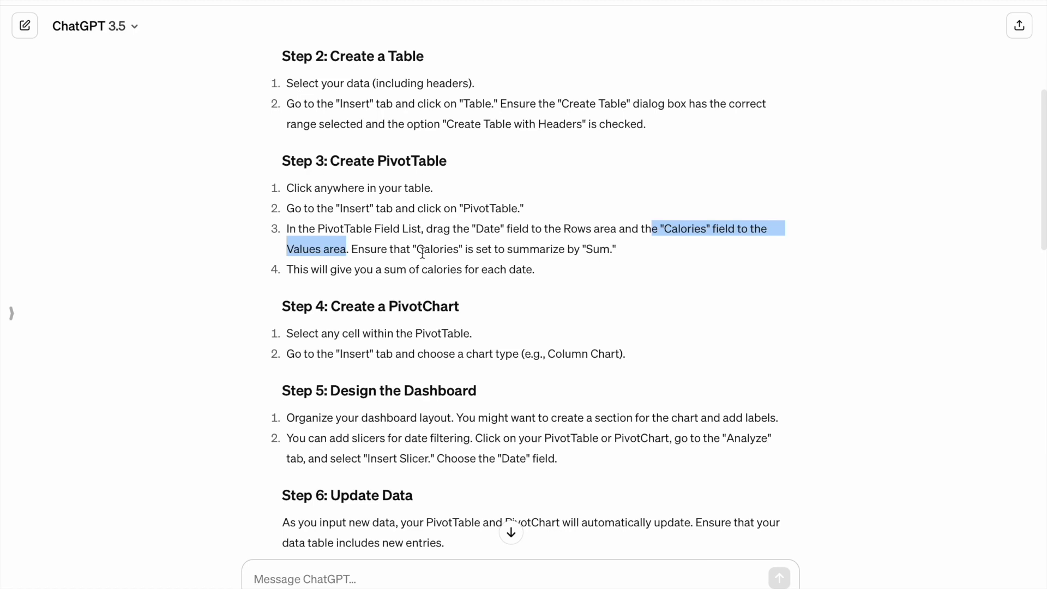
drag(346, 245, 637, 250)
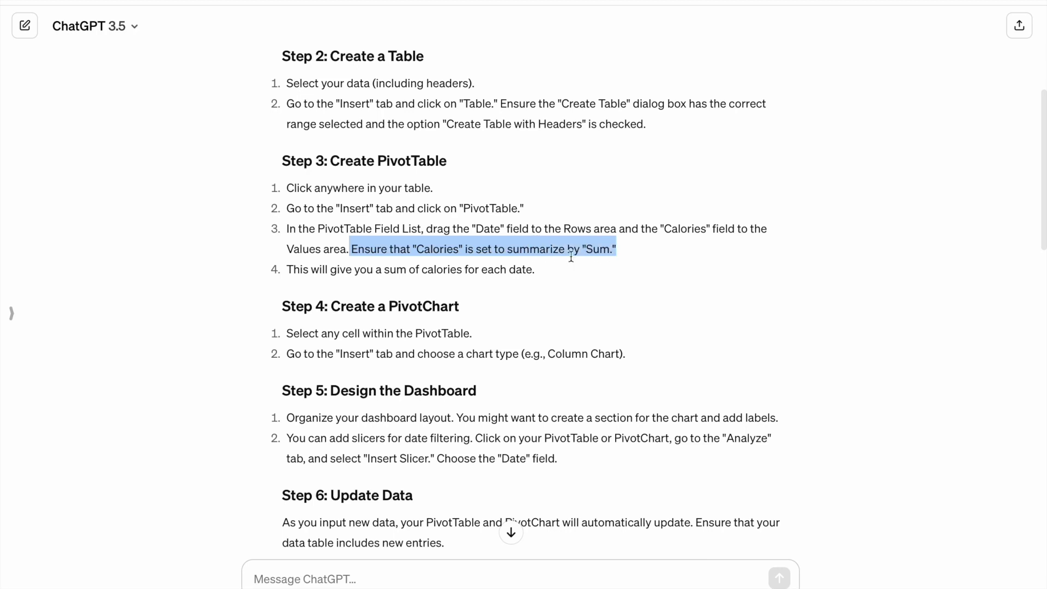
drag(290, 267, 535, 269)
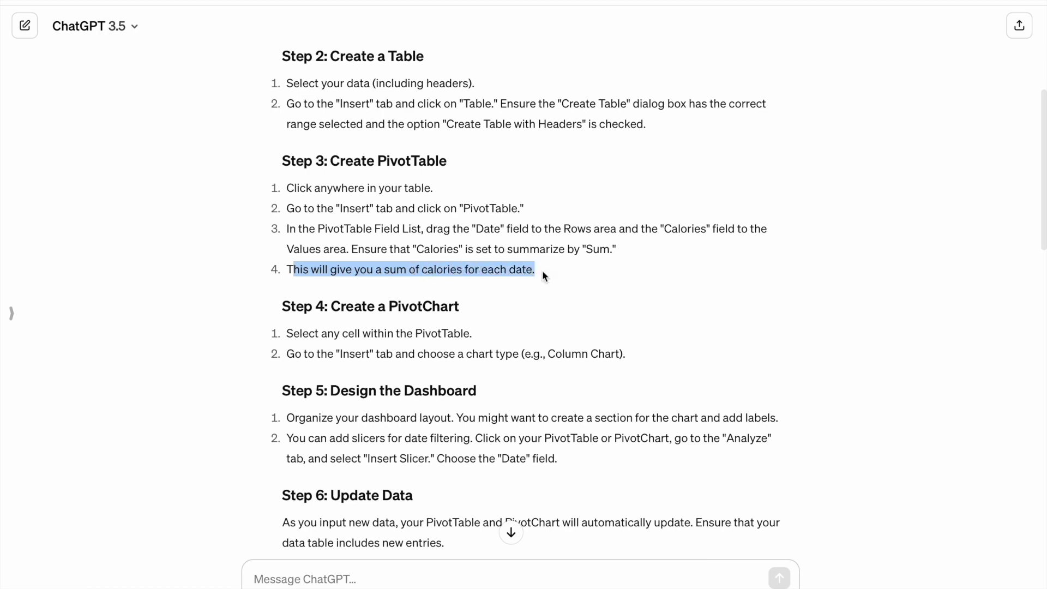
click(543, 272)
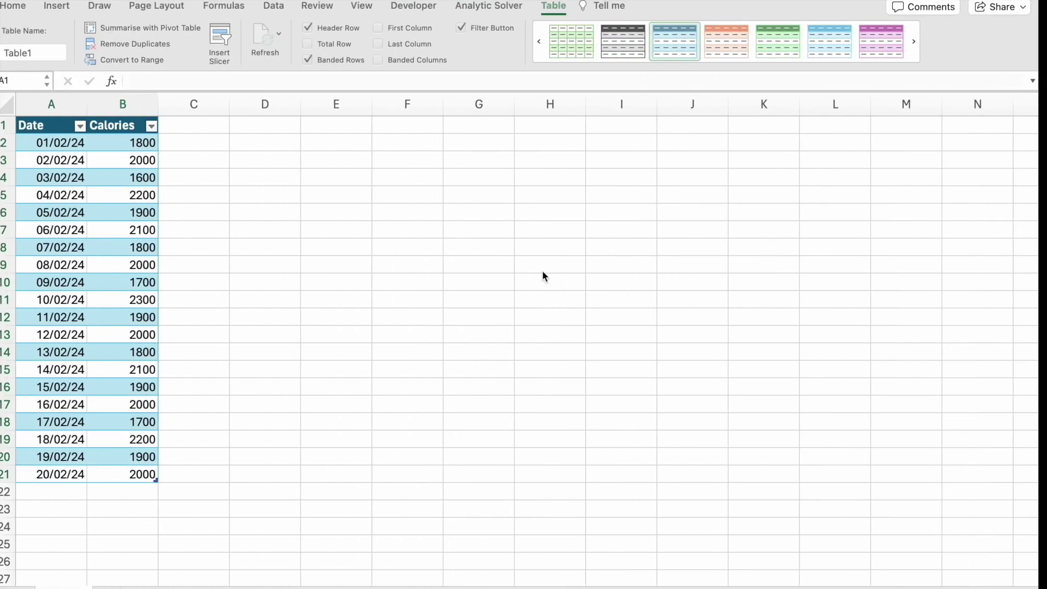
Step: Insert a PivotTable from Table1 onto a new worksheet
click(141, 248)
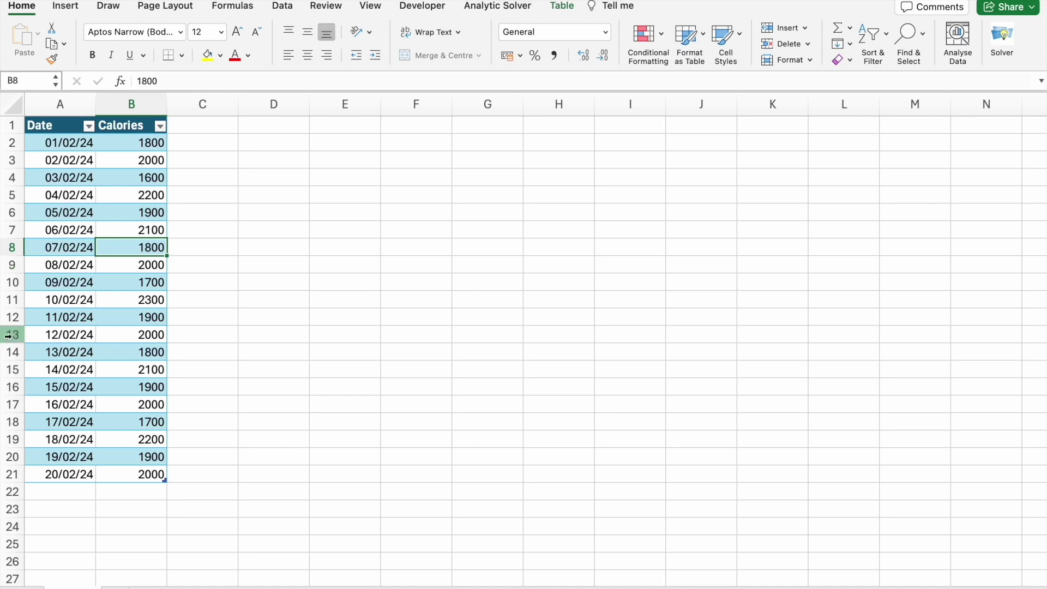
click(74, 10)
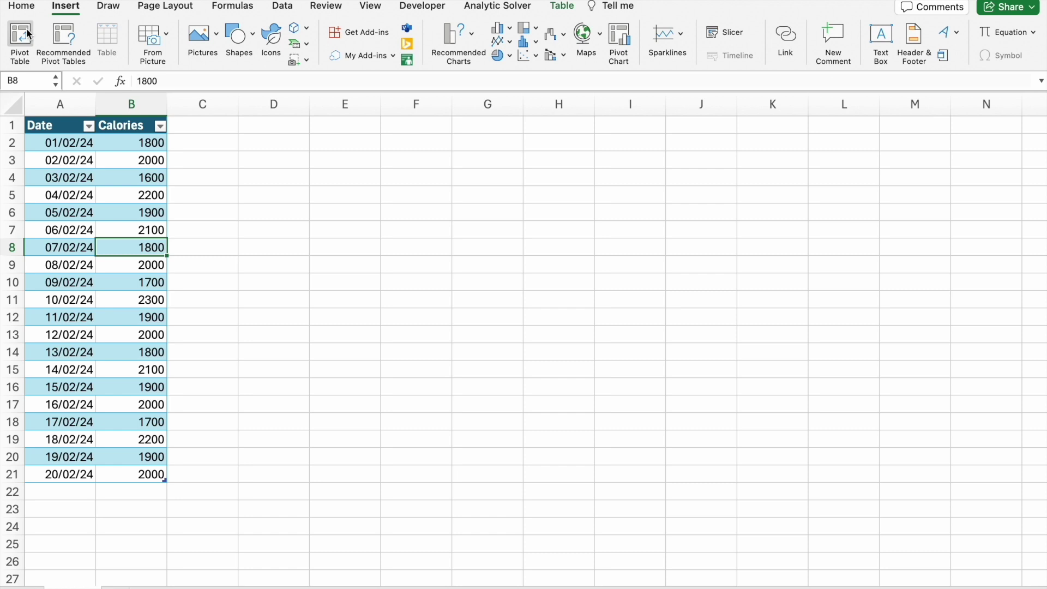
click(27, 30)
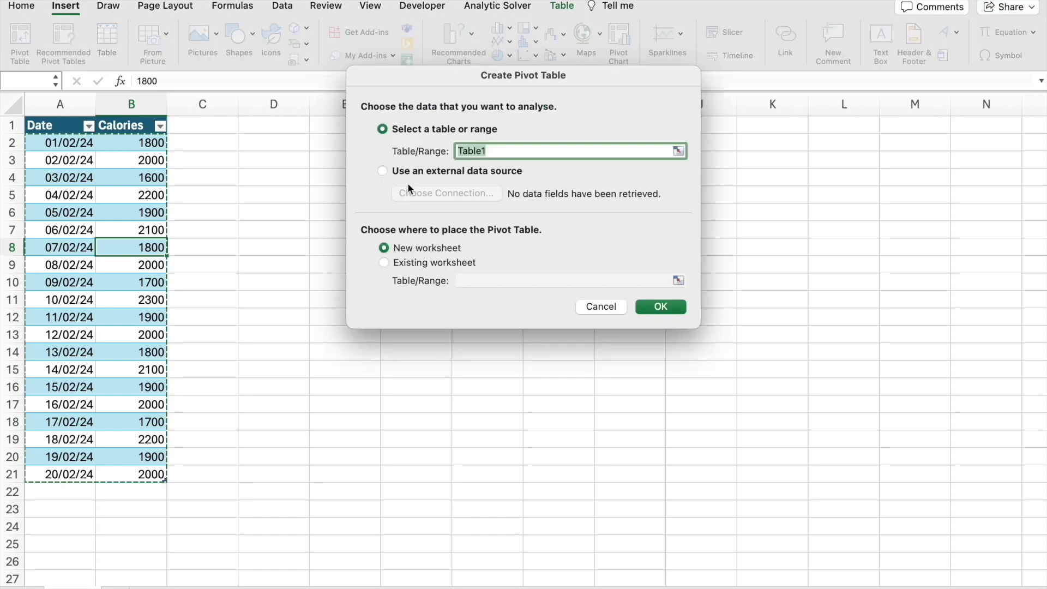
click(677, 309)
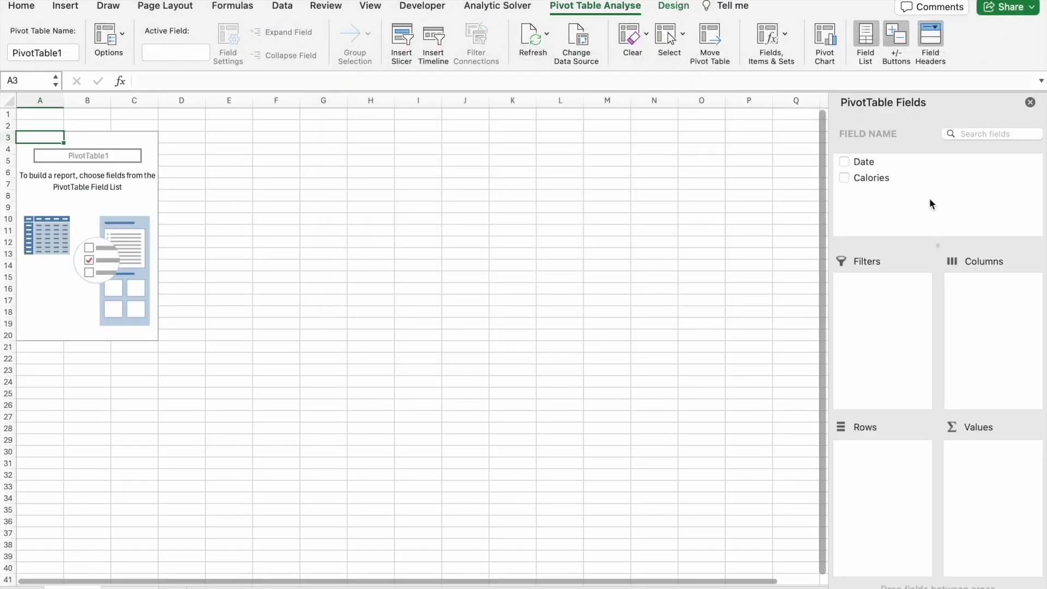
Step: Put Date in Rows and Sum of Calories in Values, totalling 38900
click(866, 163)
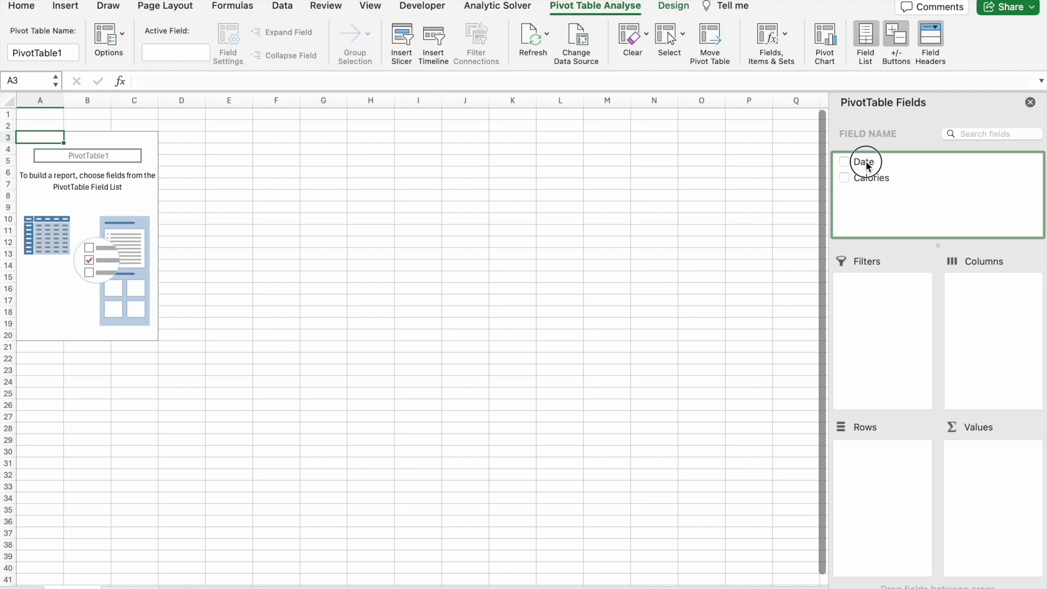
drag(865, 163, 890, 509)
drag(875, 176, 1013, 508)
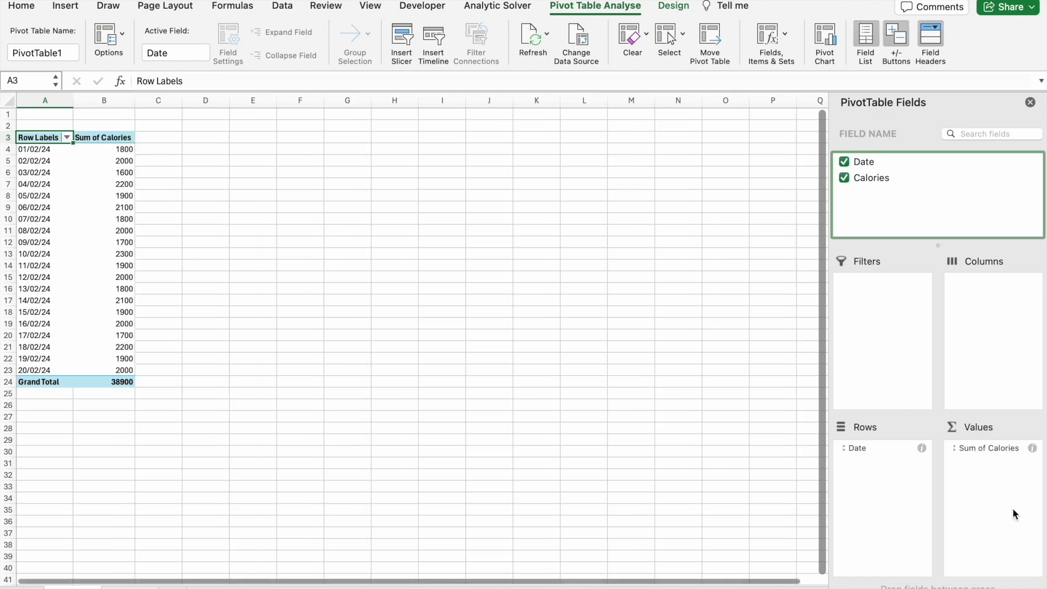
scroll(537, 328, down, 1)
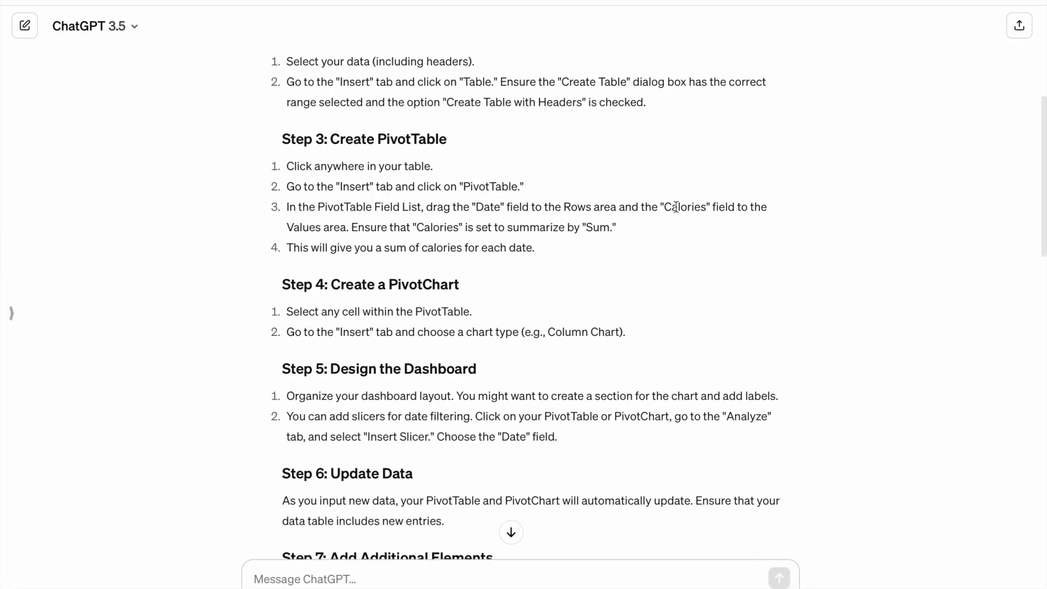
drag(358, 226, 537, 241)
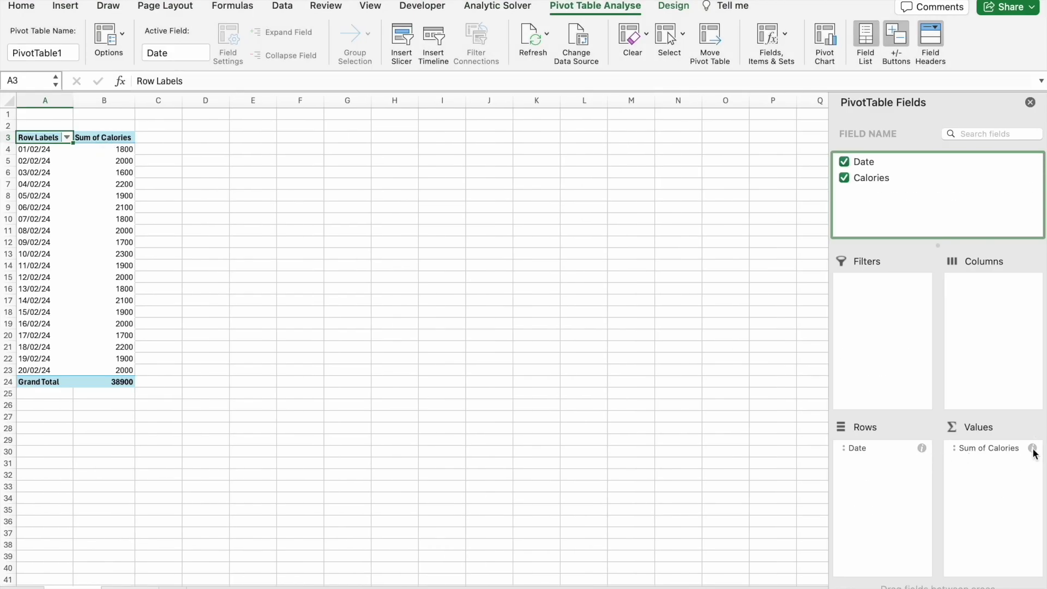
click(1032, 448)
scroll(501, 204, down, 2)
scroll(503, 189, up, 2)
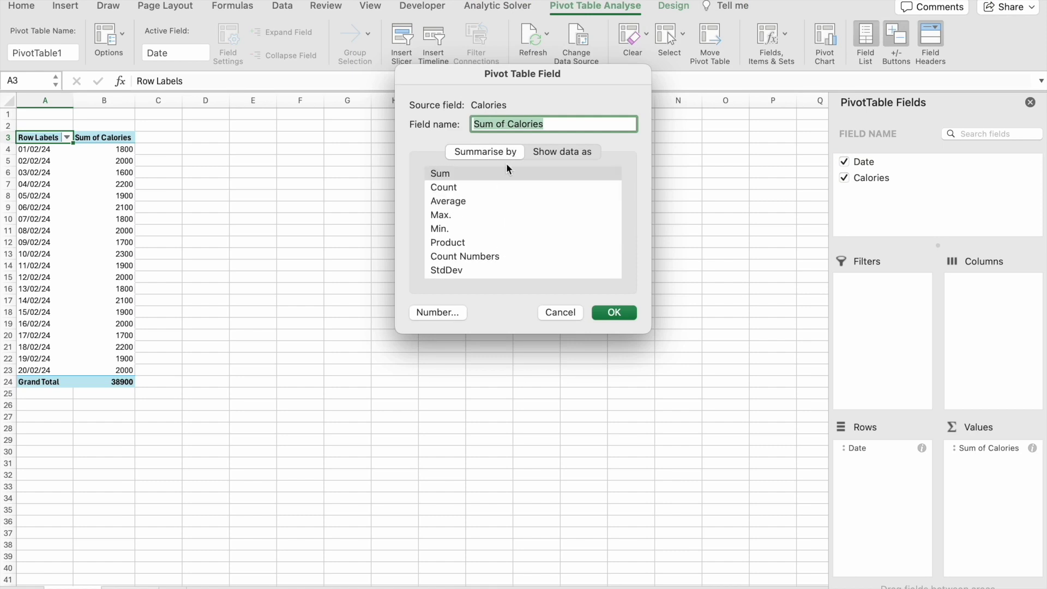
click(507, 172)
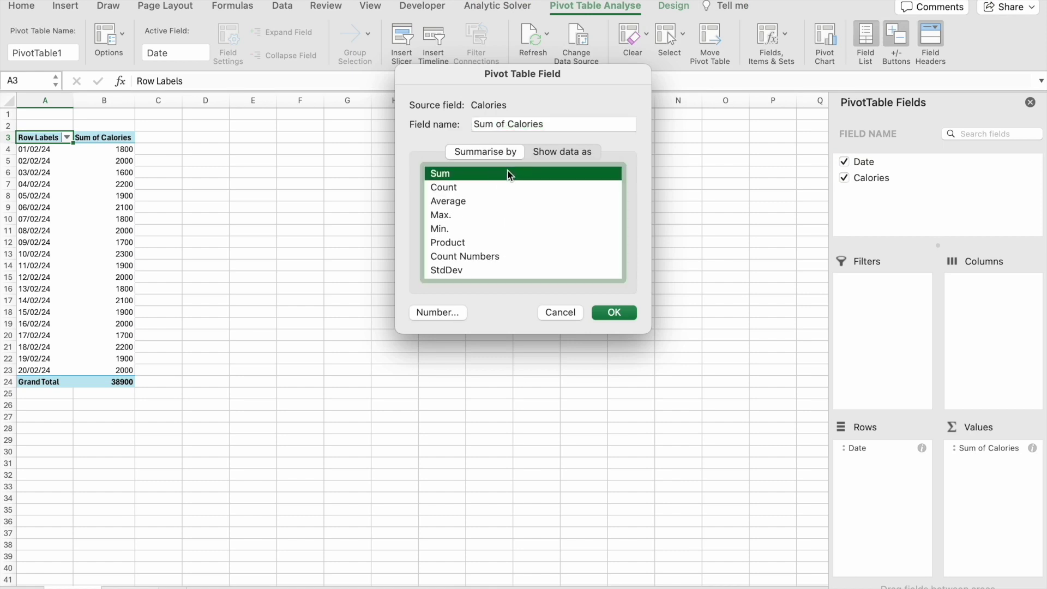
click(614, 313)
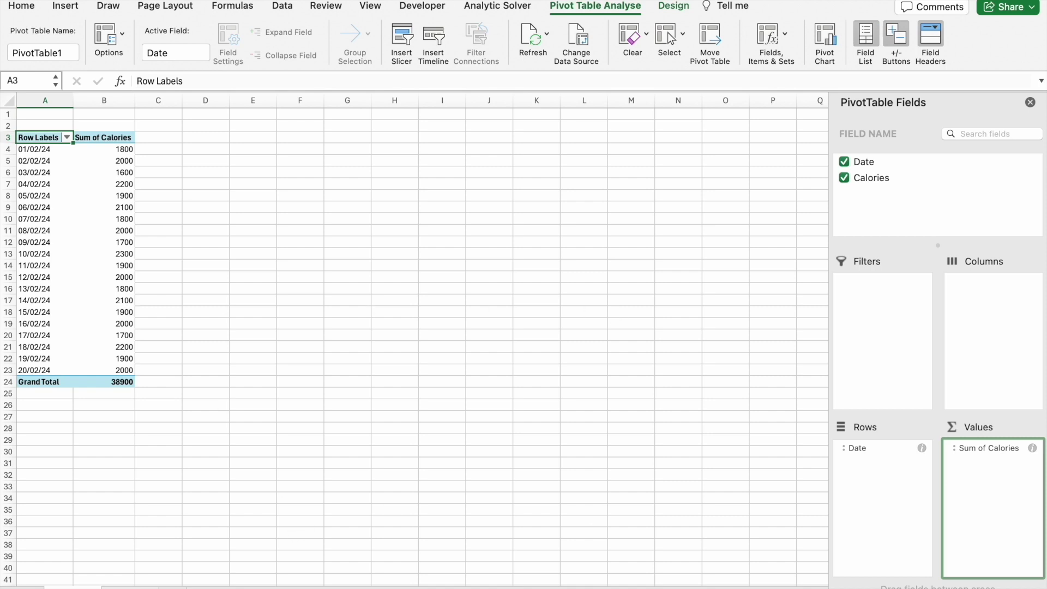
key(super+plus)
scroll(563, 416, down, 2)
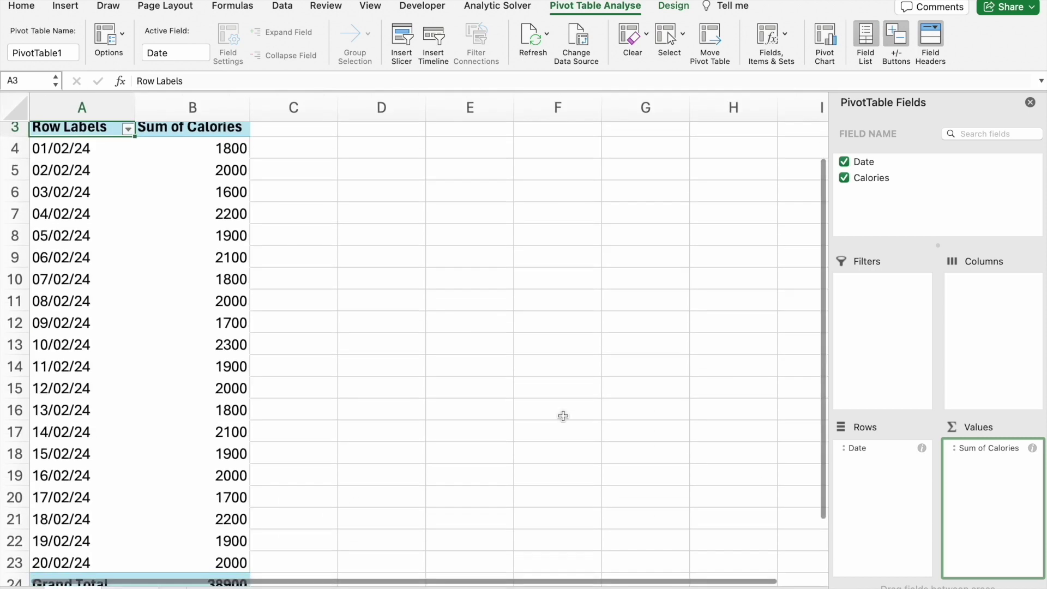
scroll(564, 416, down, 5)
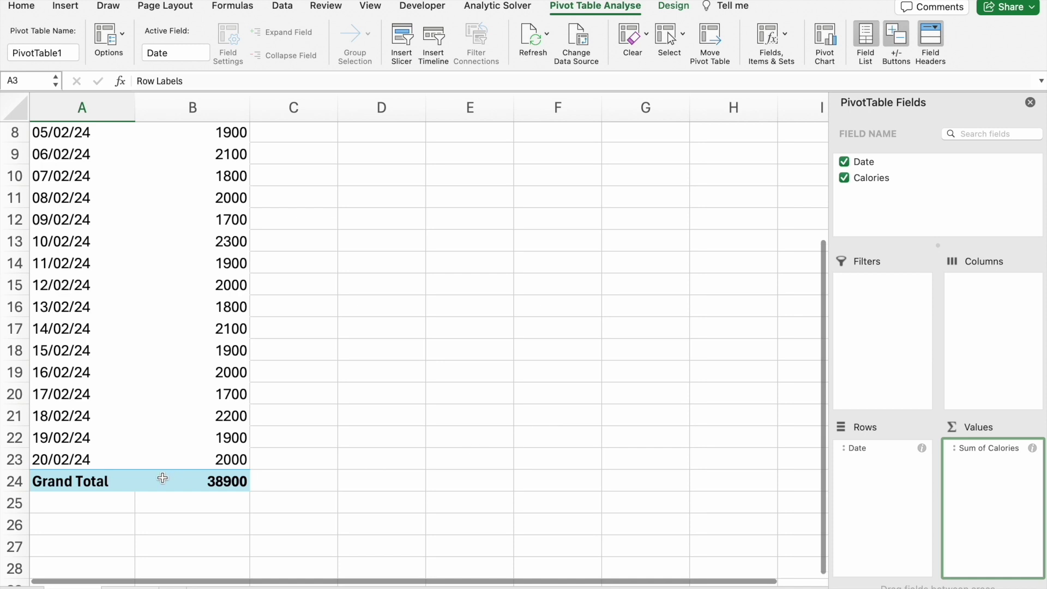
click(225, 481)
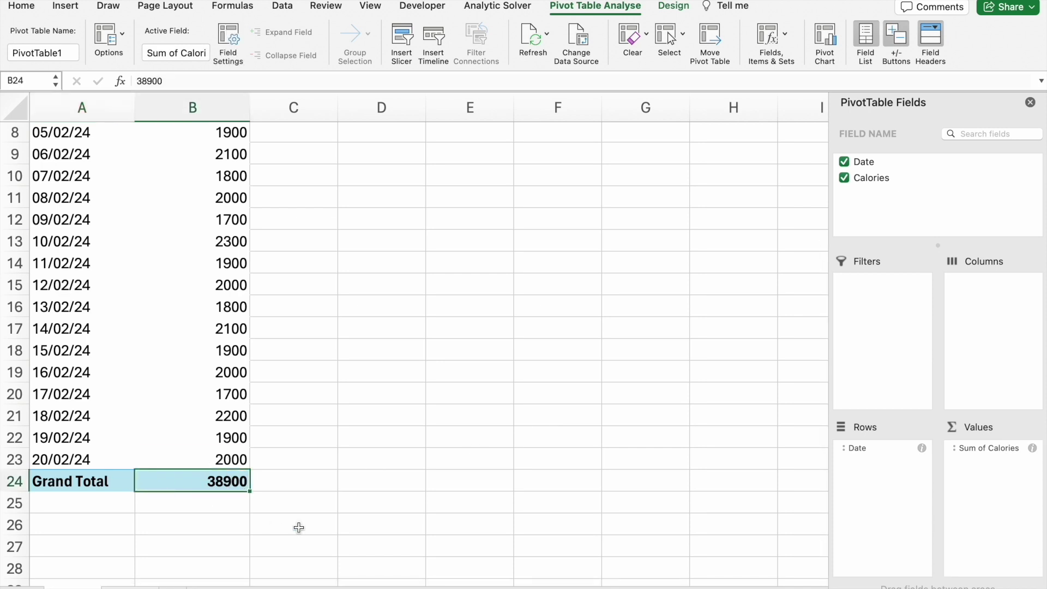
scroll(254, 420, up, 5)
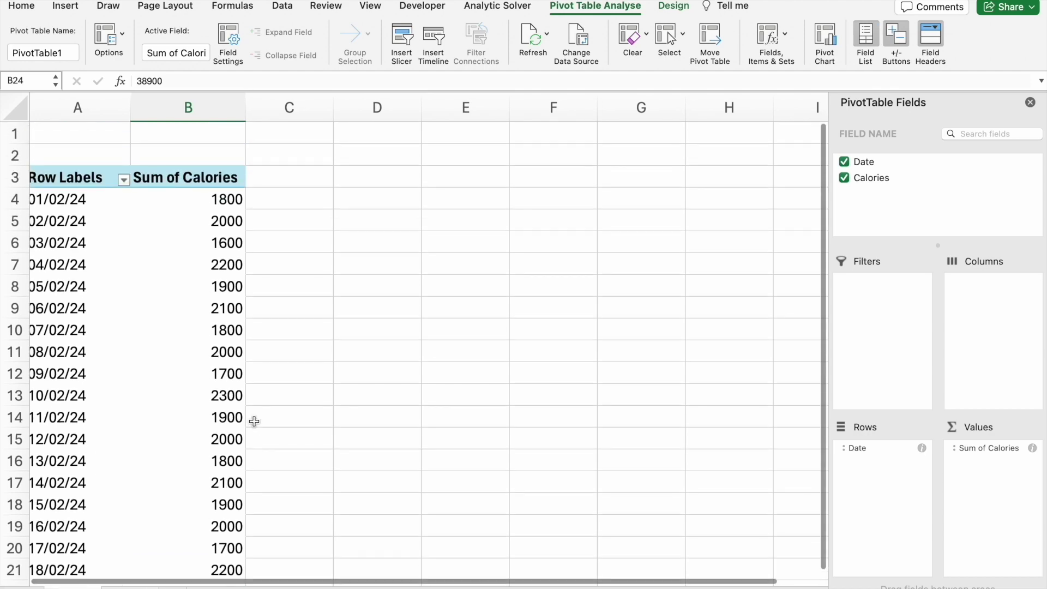
scroll(254, 420, down, 2)
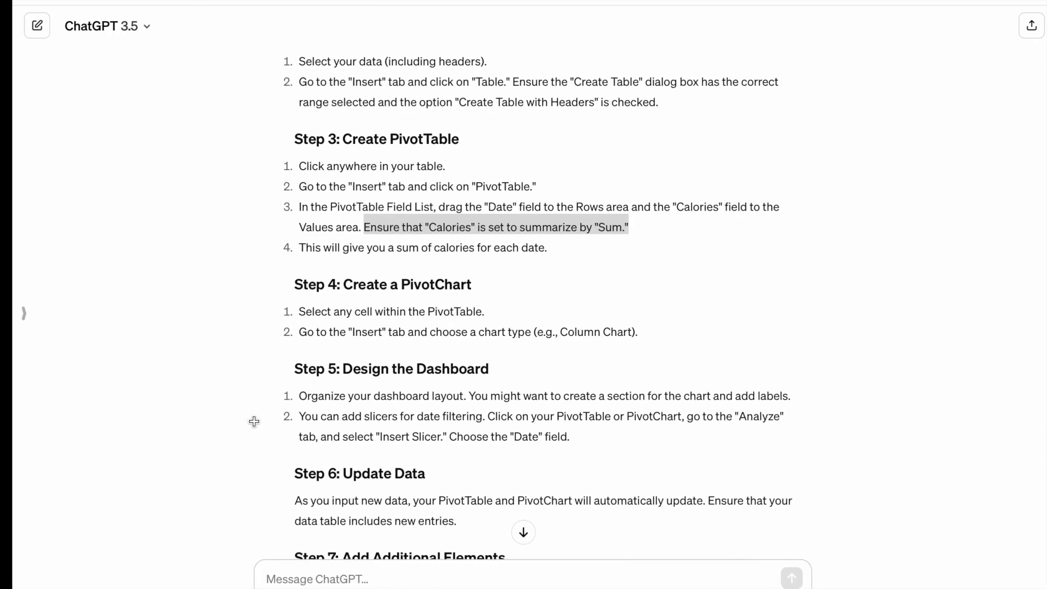
scroll(308, 239, down, 2)
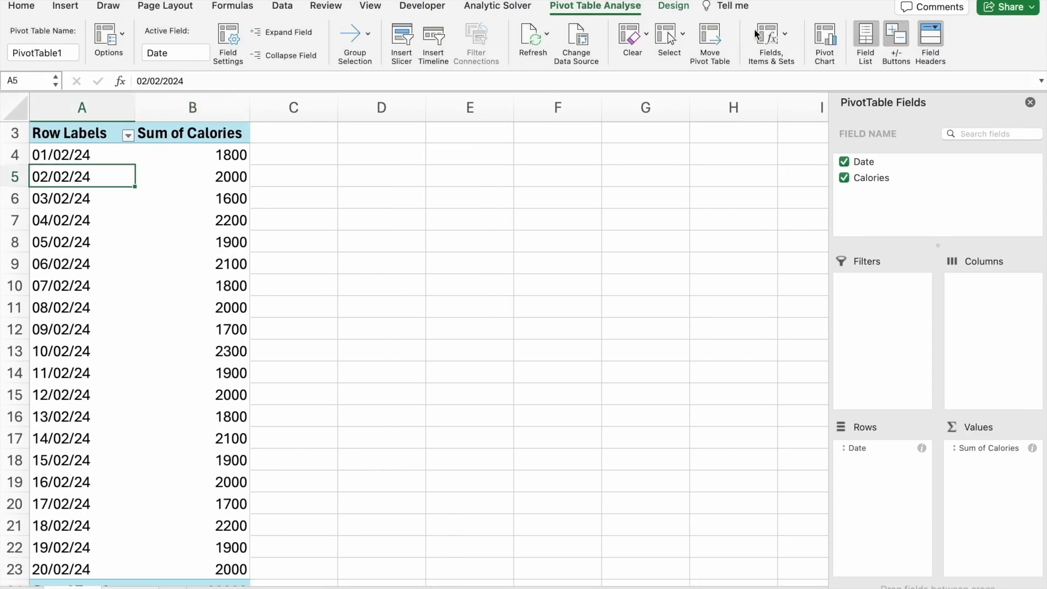
Step: Insert a PivotChart beside the pivot table, change it to a 2-D bar chart and resize it
click(826, 39)
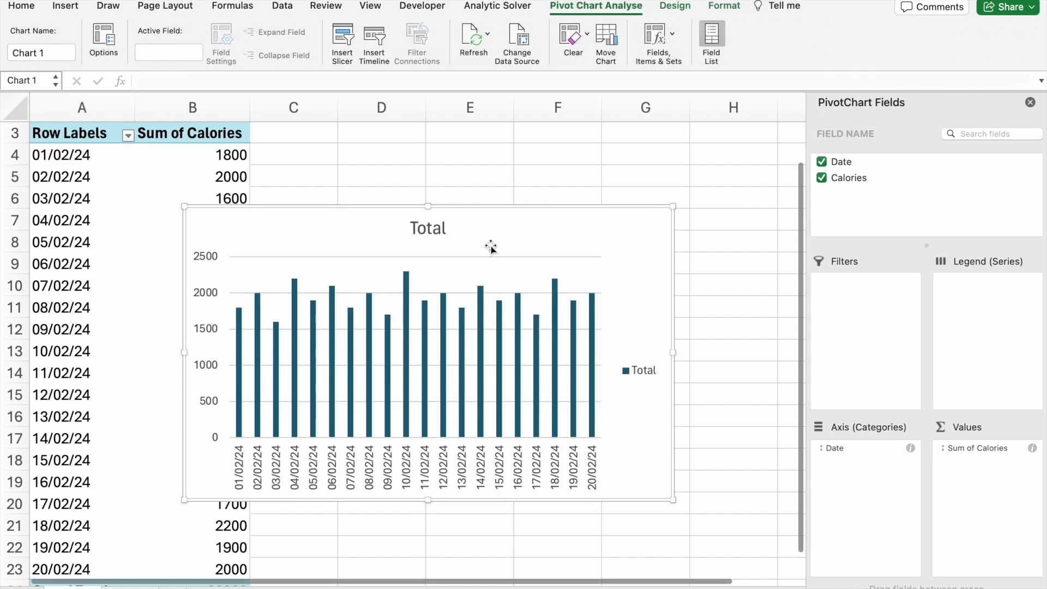
drag(520, 223, 598, 194)
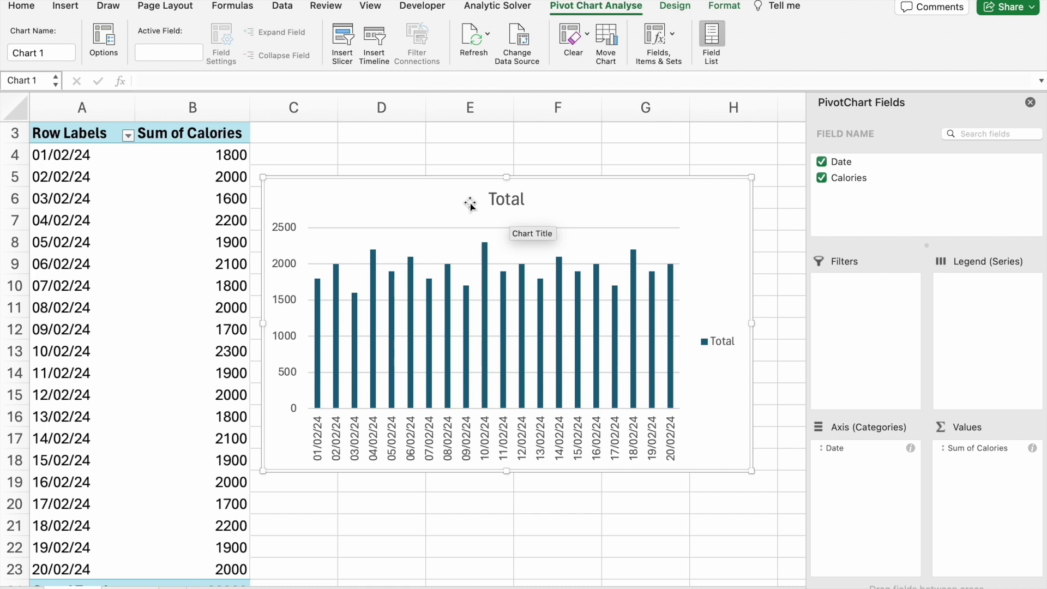
right_click(606, 205)
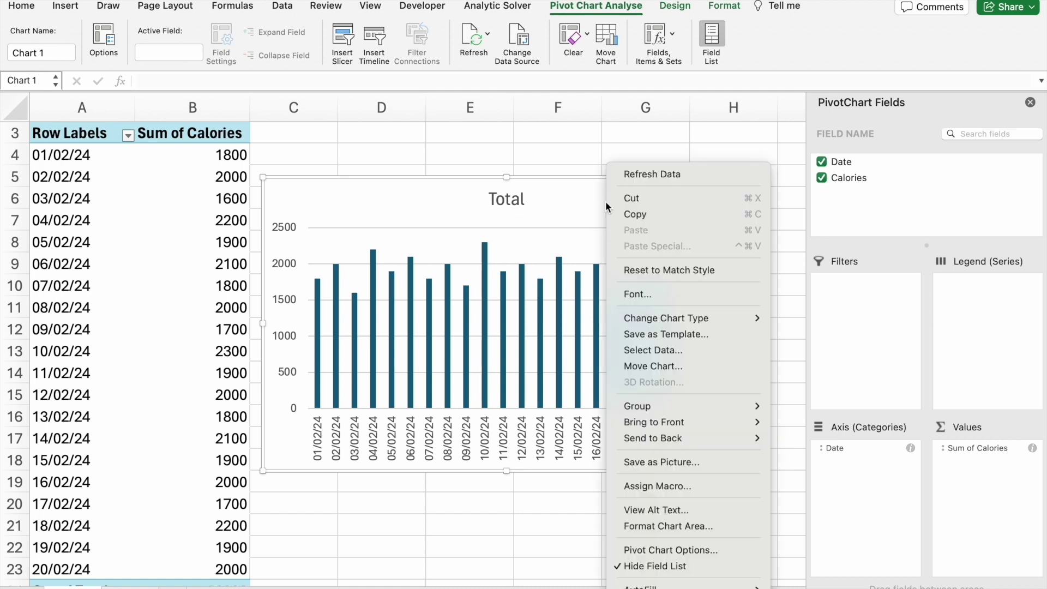
mouse_move(666, 319)
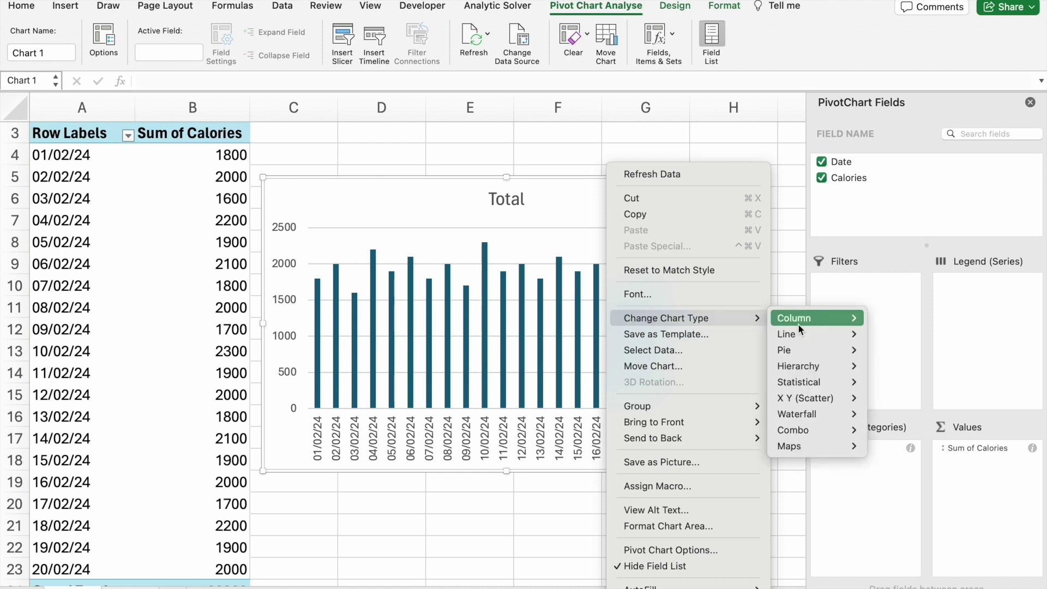
mouse_move(793, 318)
scroll(647, 341, down, 1)
scroll(647, 345, down, 1)
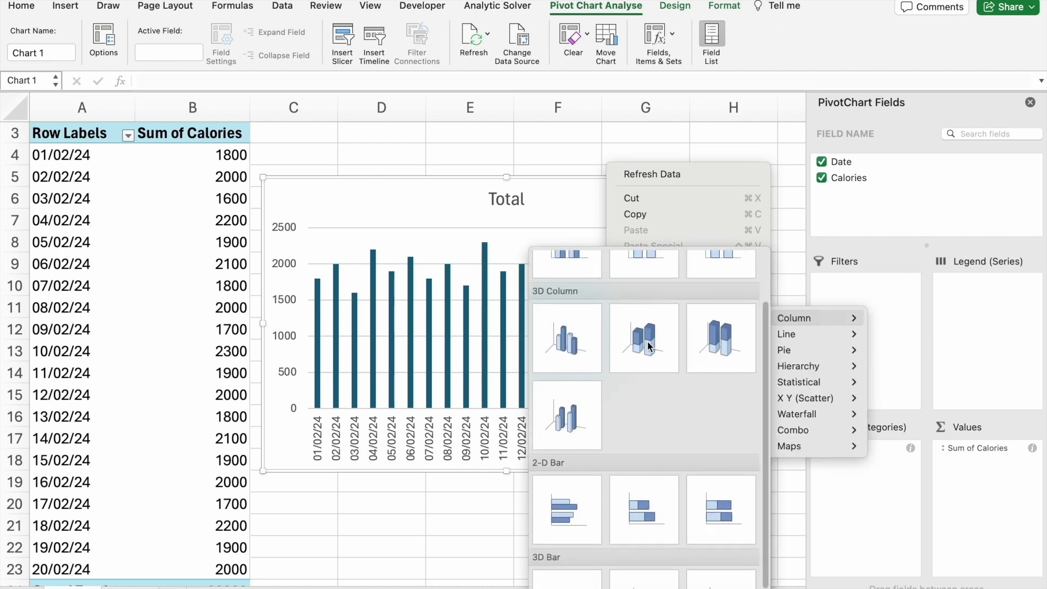
scroll(647, 346, down, 1)
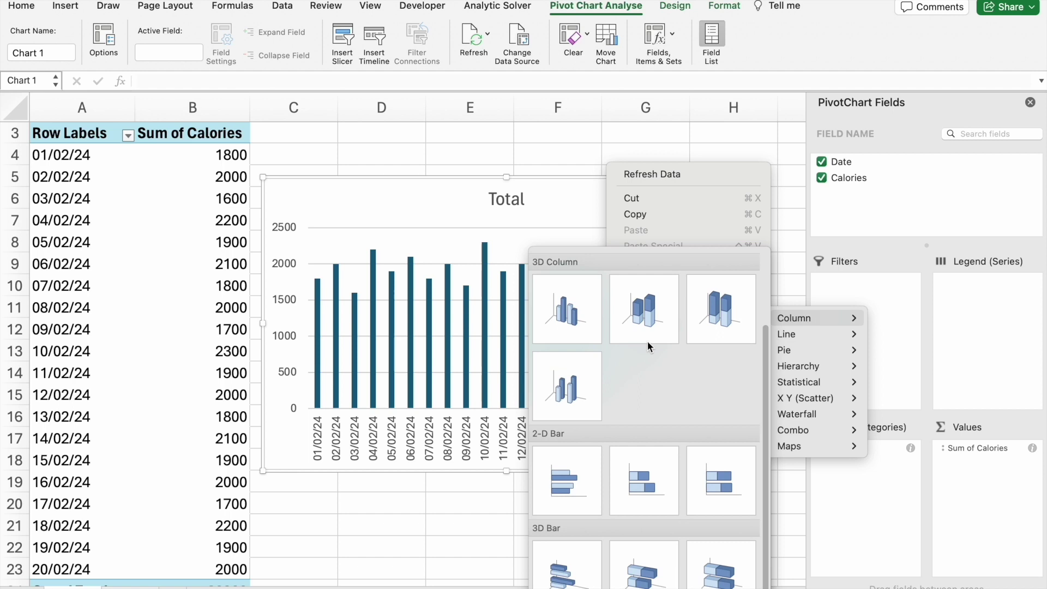
click(579, 484)
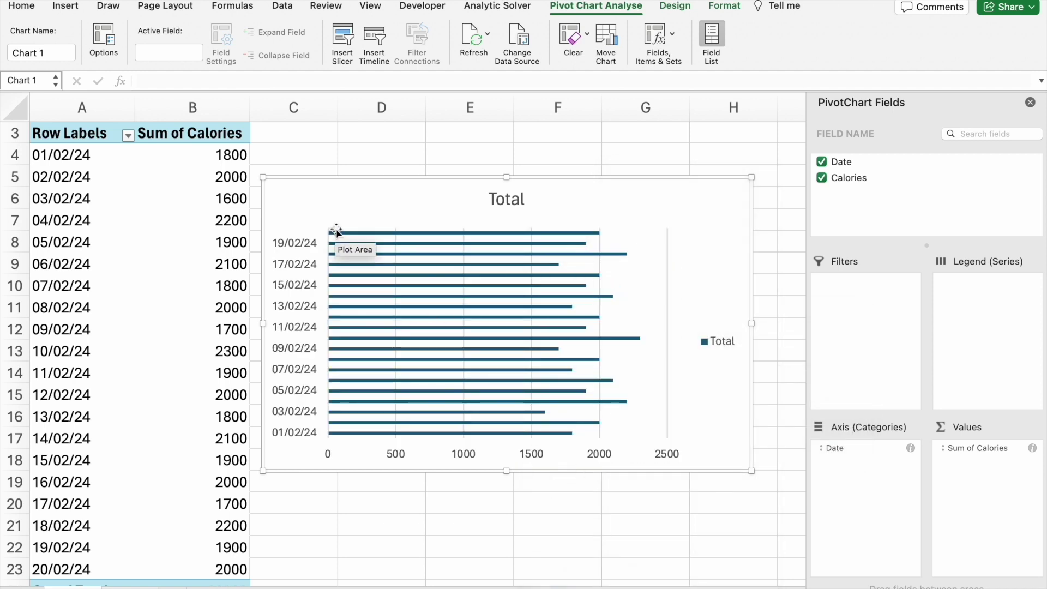
mouse_move(573, 413)
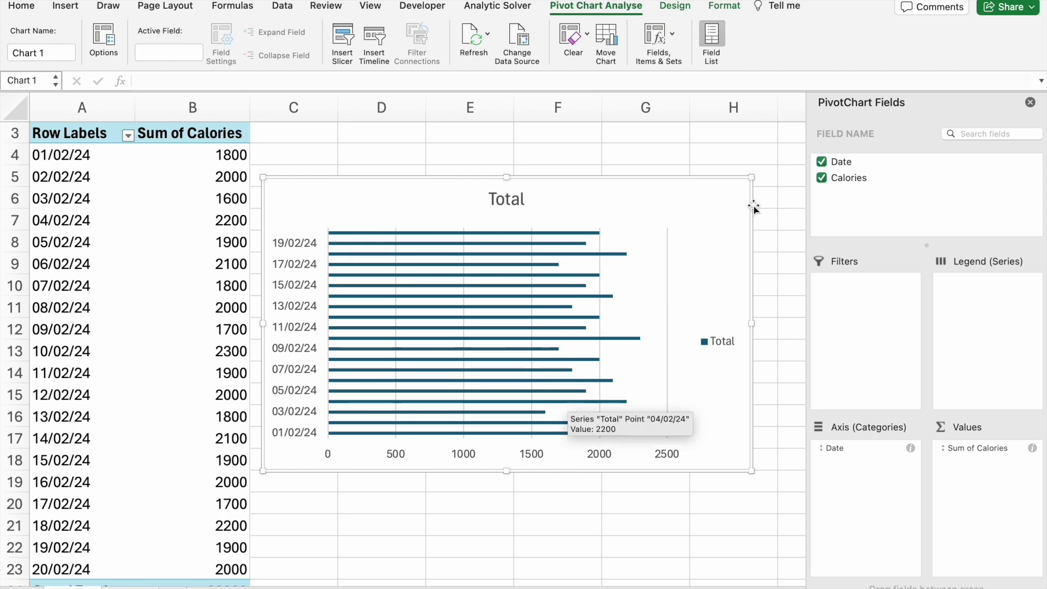
mouse_move(751, 177)
mouse_down()
mouse_move(729, 199)
mouse_move(760, 172)
mouse_up()
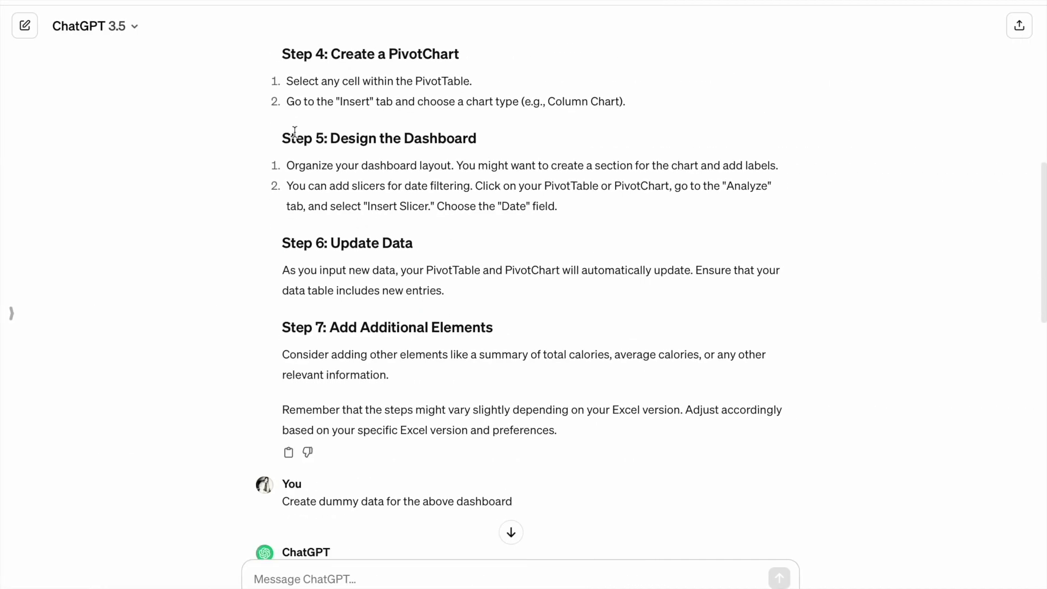
drag(333, 138, 484, 147)
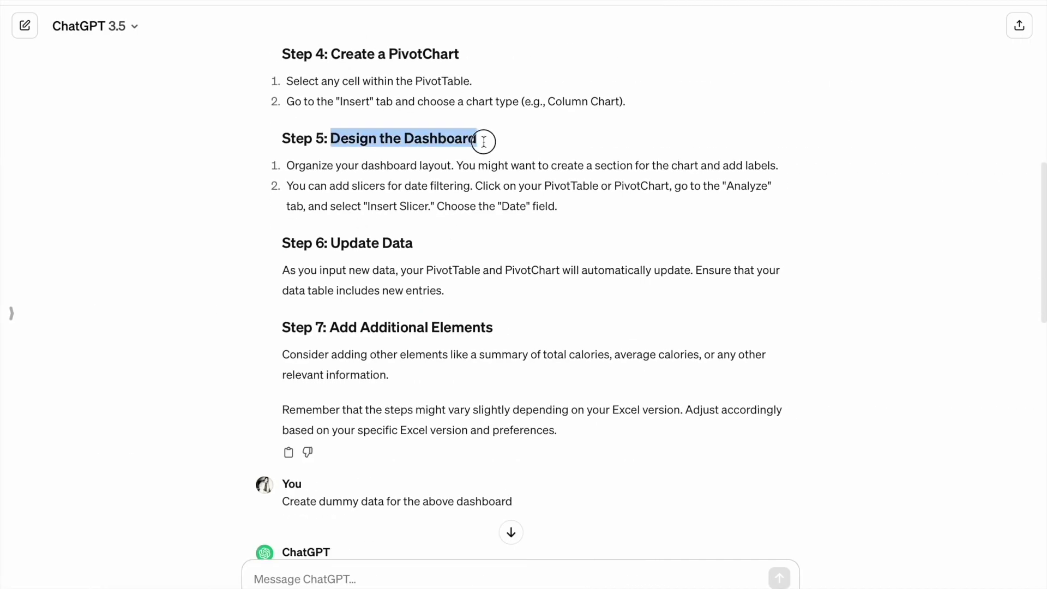
drag(335, 166, 451, 165)
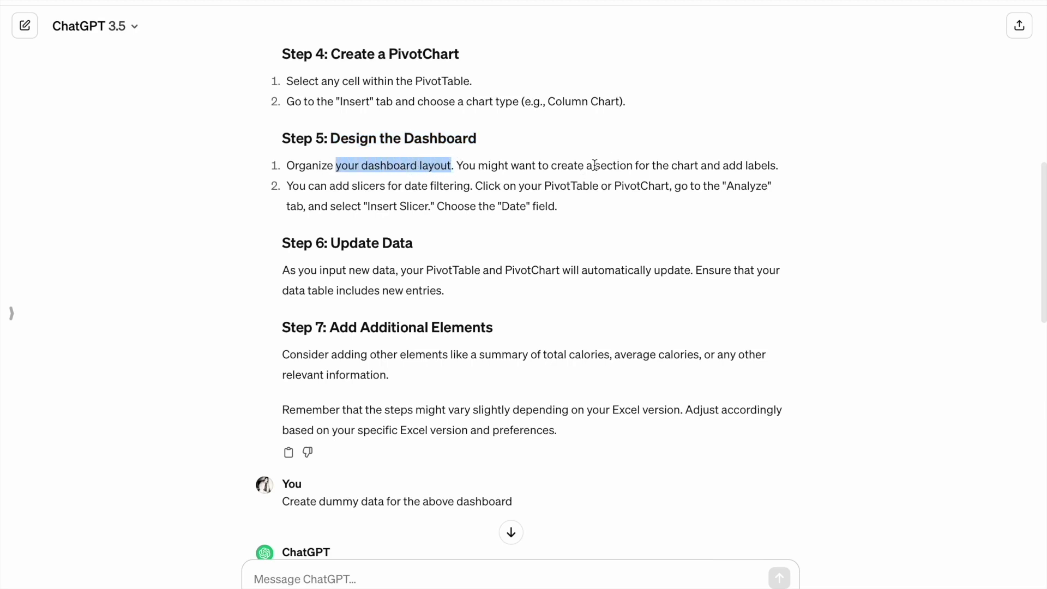
drag(594, 165, 704, 165)
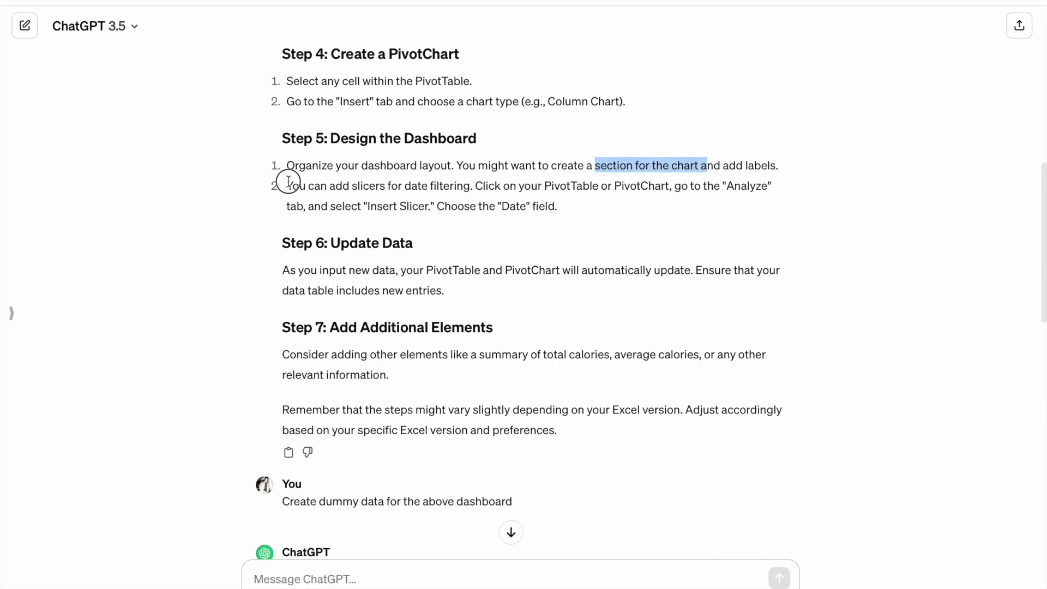
drag(287, 180, 355, 187)
drag(287, 179, 476, 186)
click(512, 184)
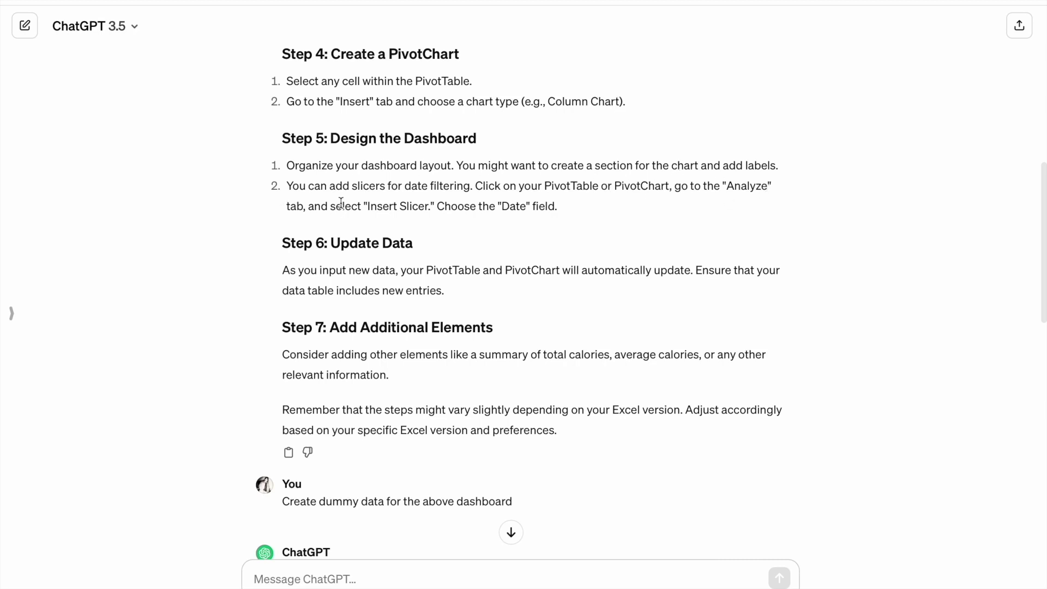
drag(342, 206, 565, 206)
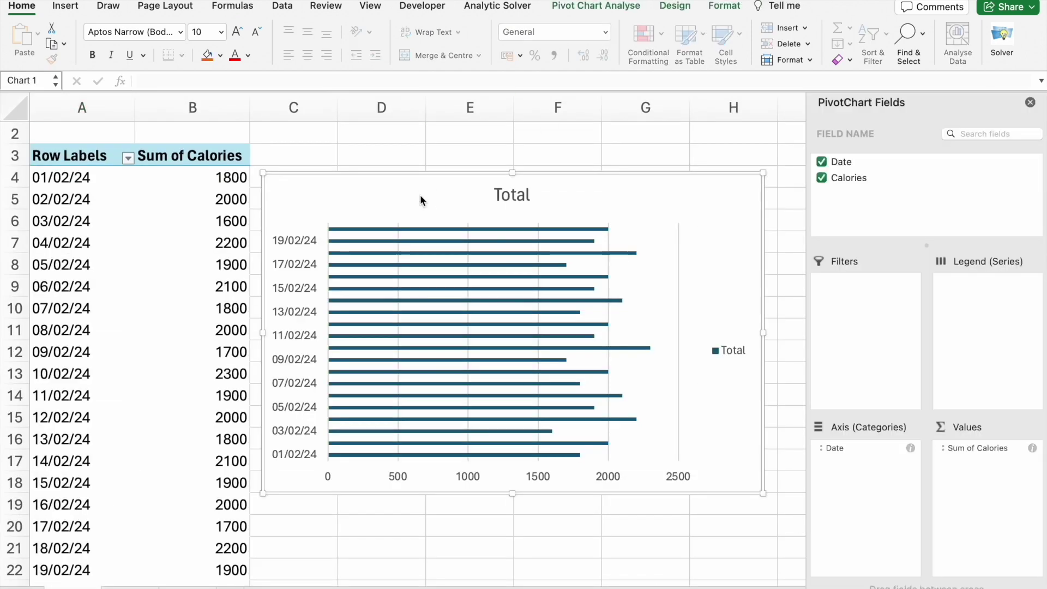
Step: Copy the bar chart, paste it onto a new sheet and position it in the middle
key(super+c)
key(super+n)
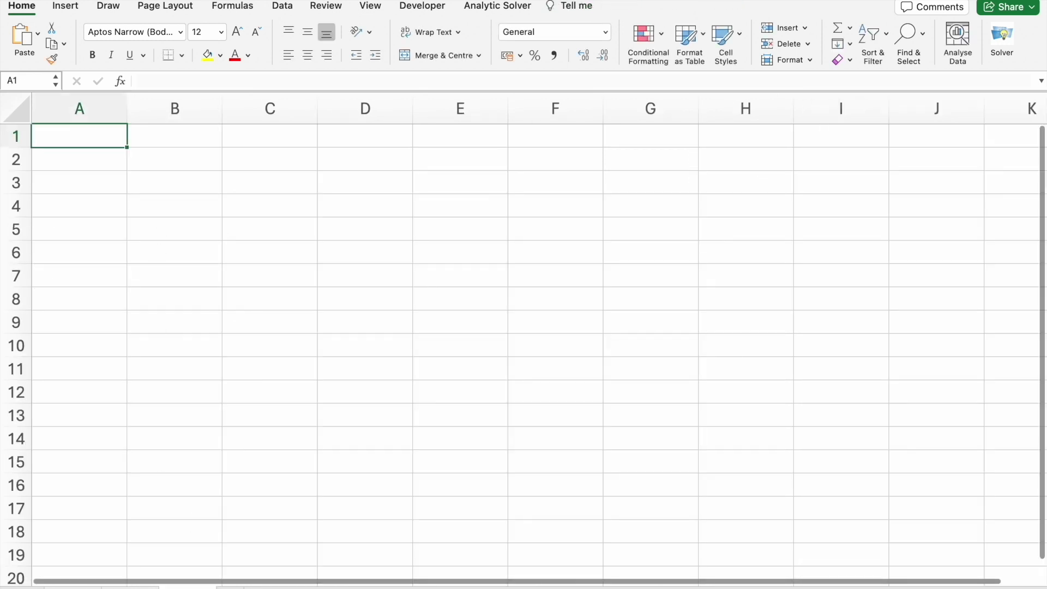
key(super+v)
drag(215, 136, 330, 229)
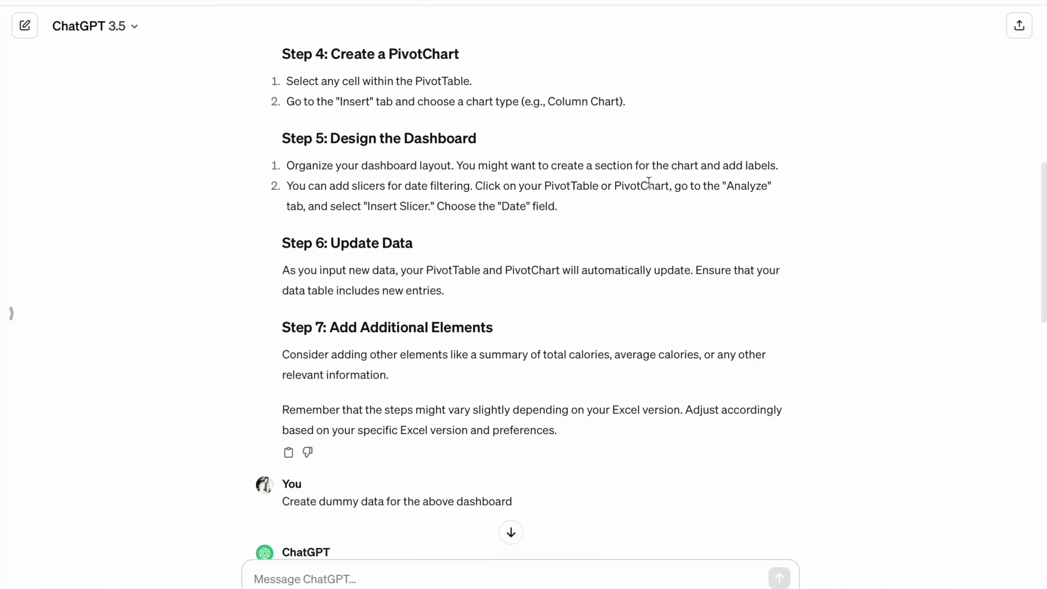
Step: Reread the Analyze instruction in ChatGPT and return to the Excel workbook
double_click(740, 187)
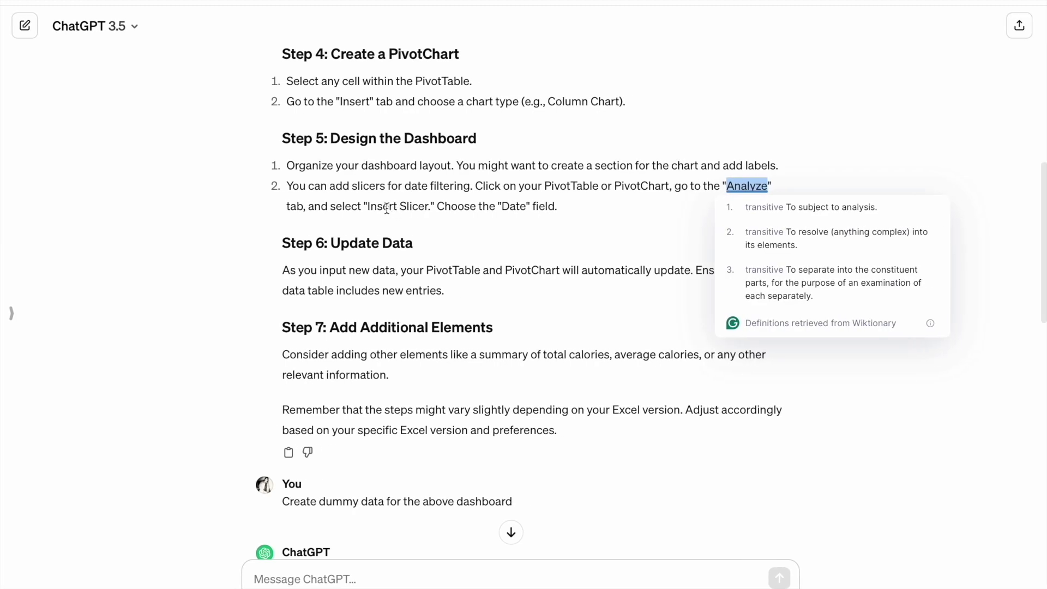
key(ctrl+Left)
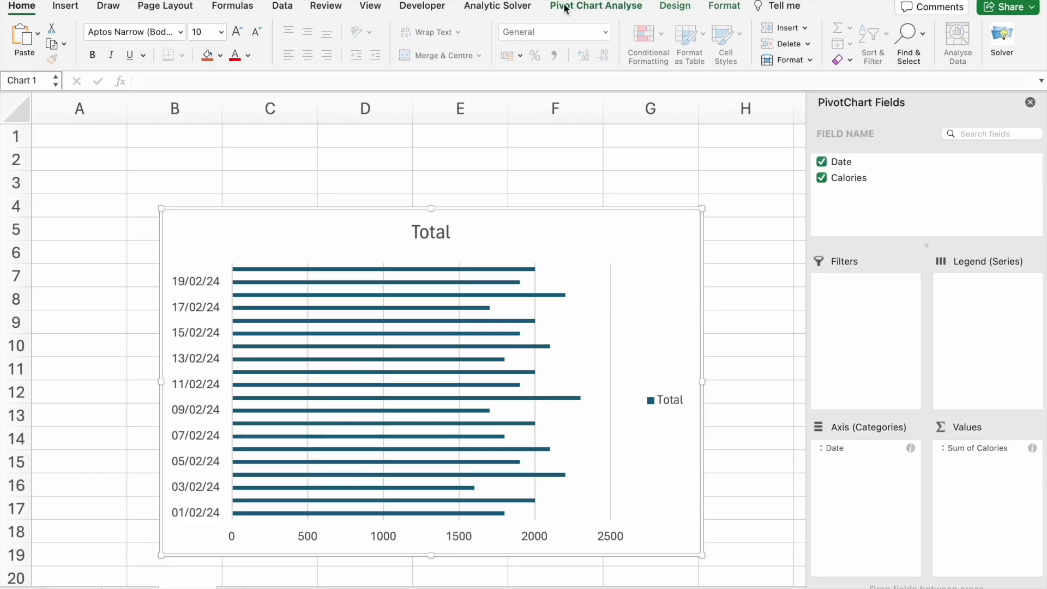
Step: Insert a Date slicer for the pivot chart via PivotChart Analyze
click(609, 8)
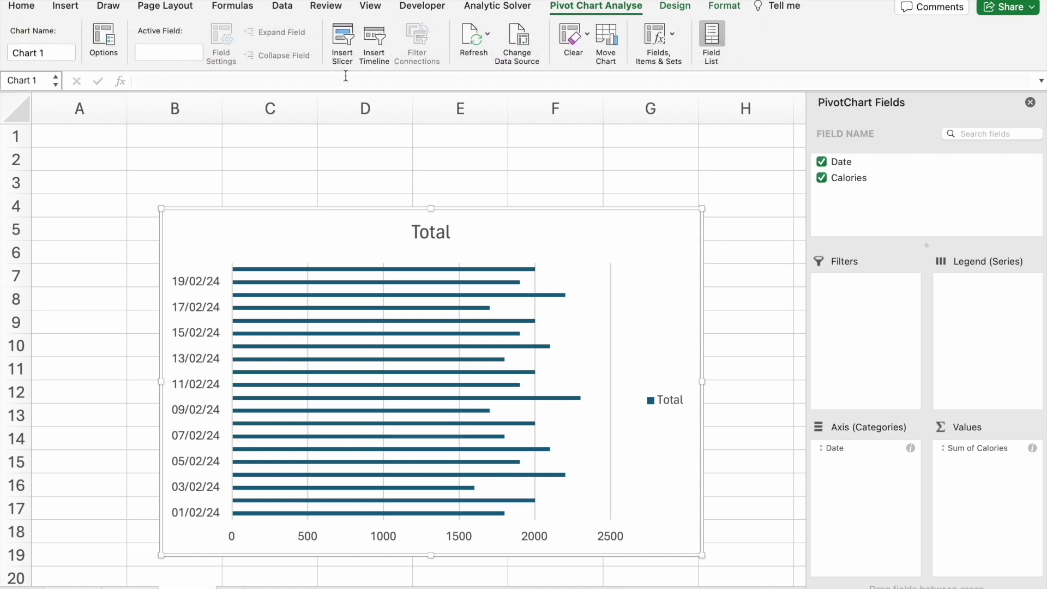
click(341, 40)
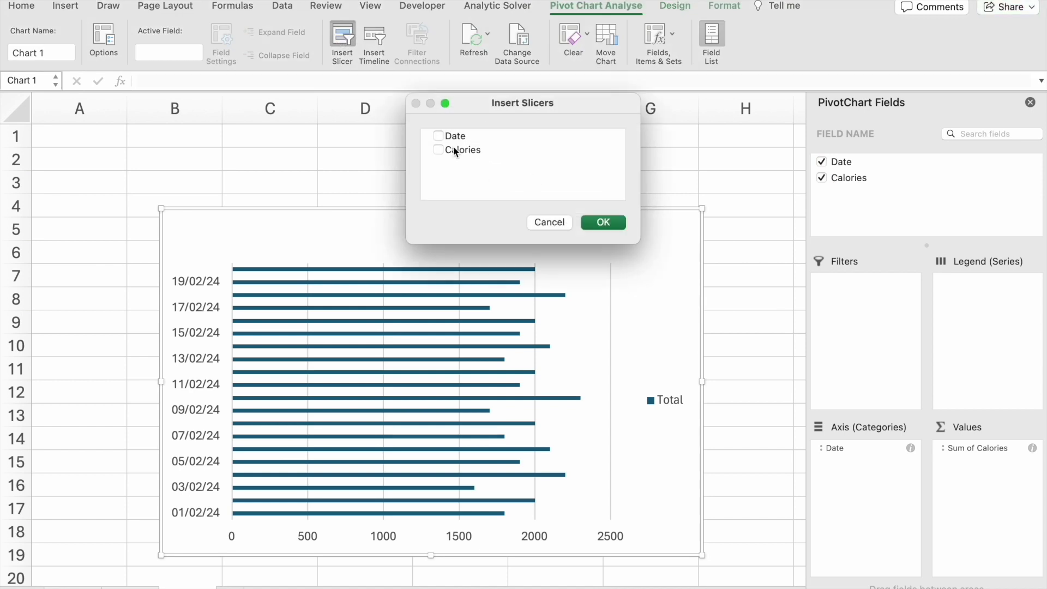
click(439, 136)
click(602, 222)
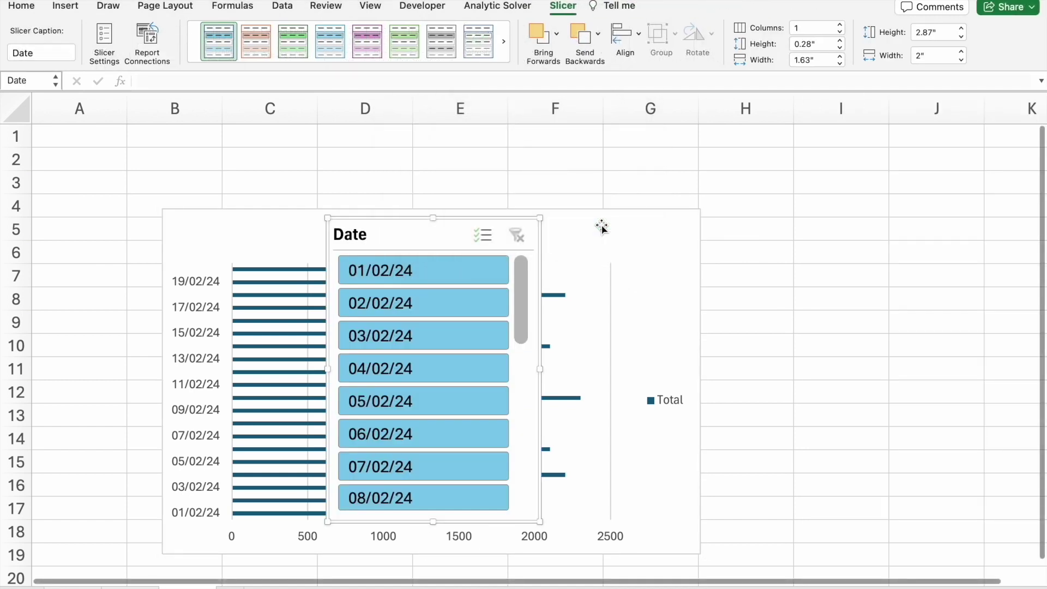
Step: Place the enlarged Date slicer beside the chart near column H and title the chart Calorie Tracker
drag(408, 237, 787, 224)
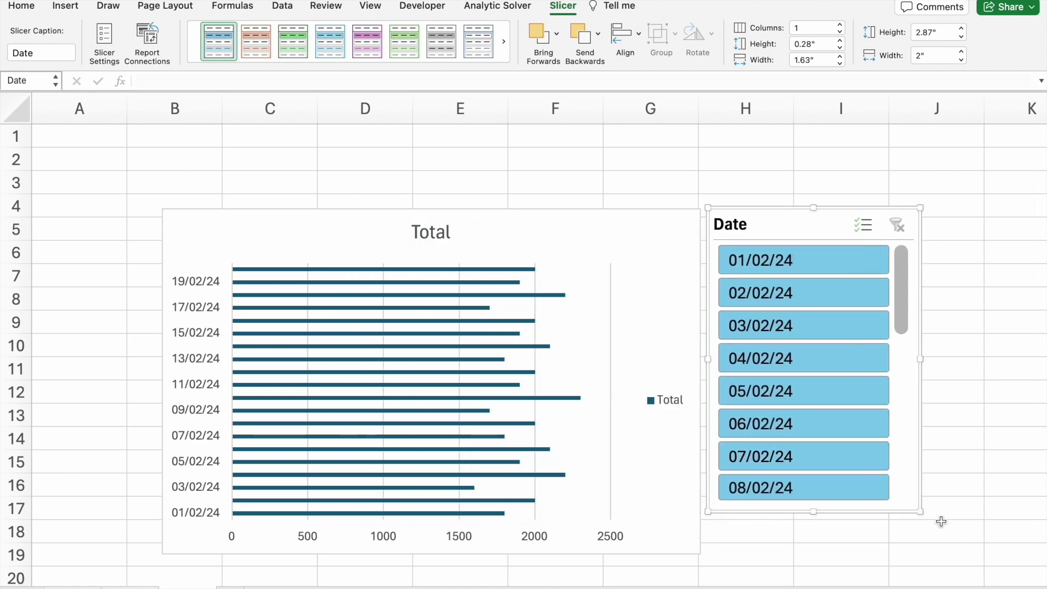
drag(921, 513, 948, 554)
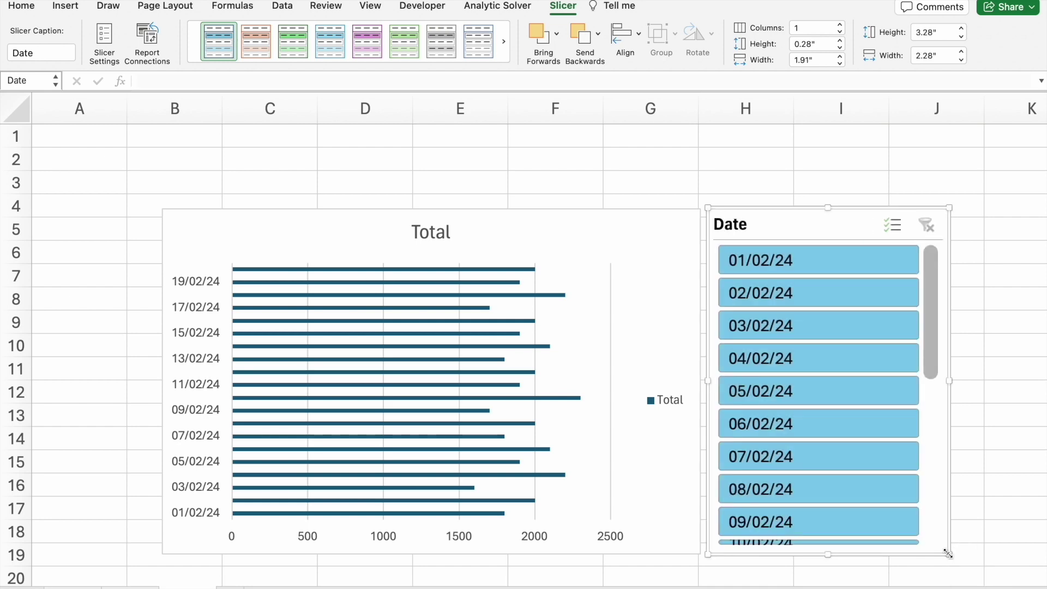
click(430, 235)
text(Calorie Trac)
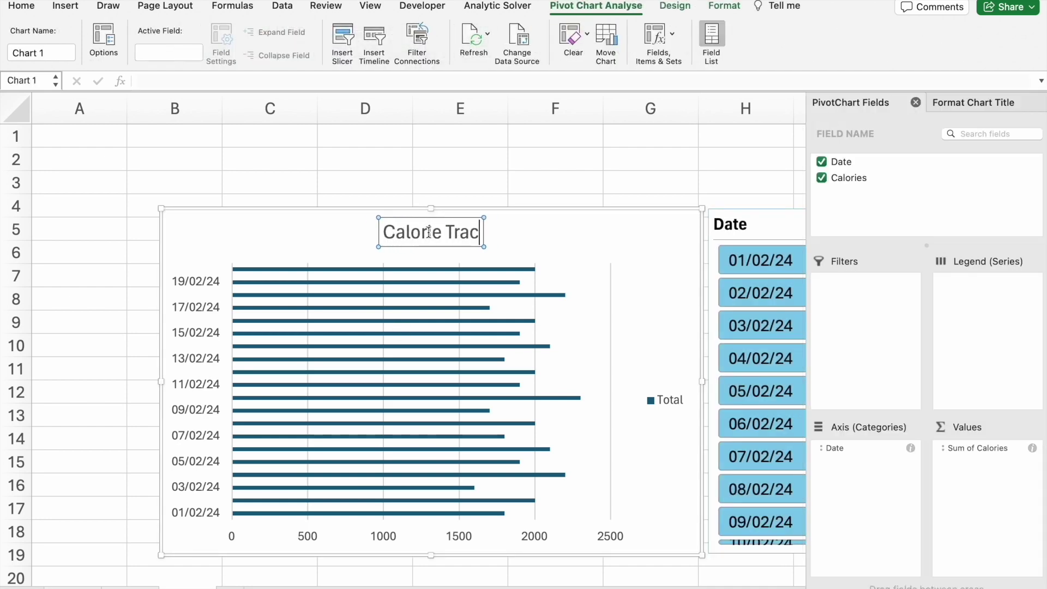
text(ker)
click(579, 219)
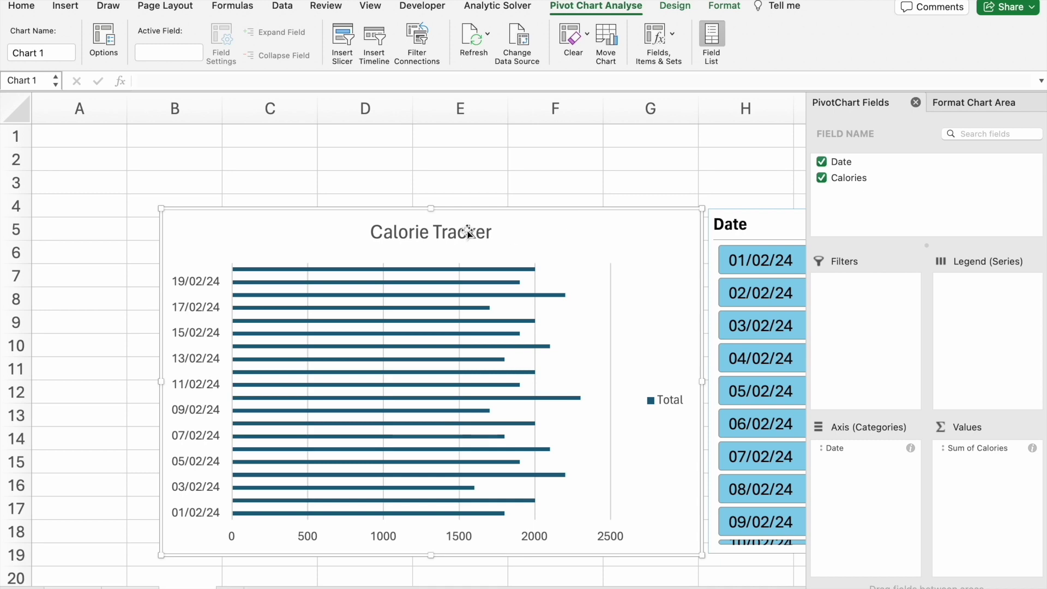
scroll(467, 232, right, 2)
scroll(467, 232, right, 2)
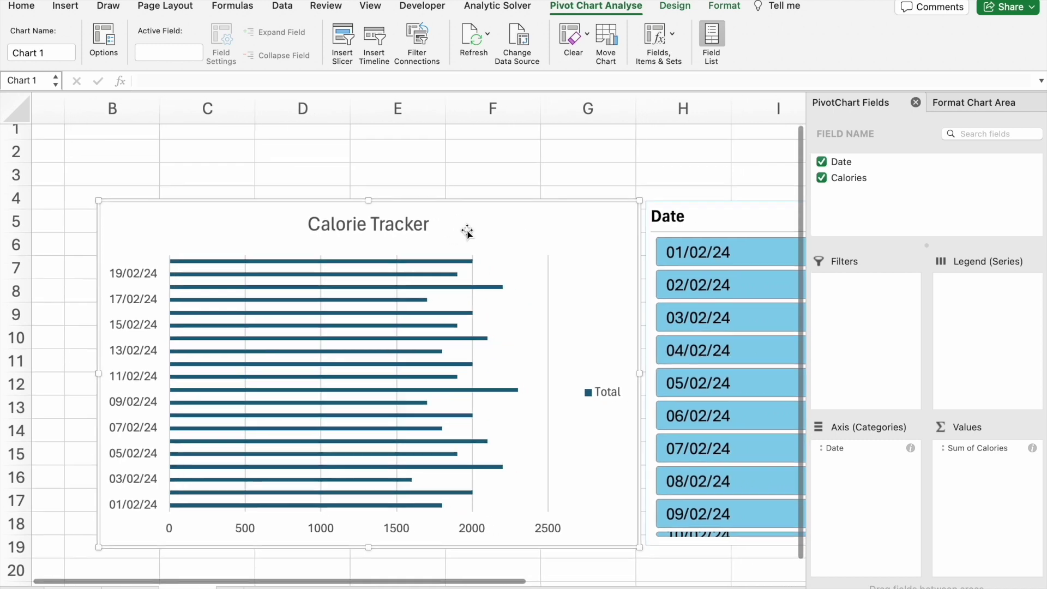
scroll(467, 233, right, 2)
scroll(467, 232, right, 2)
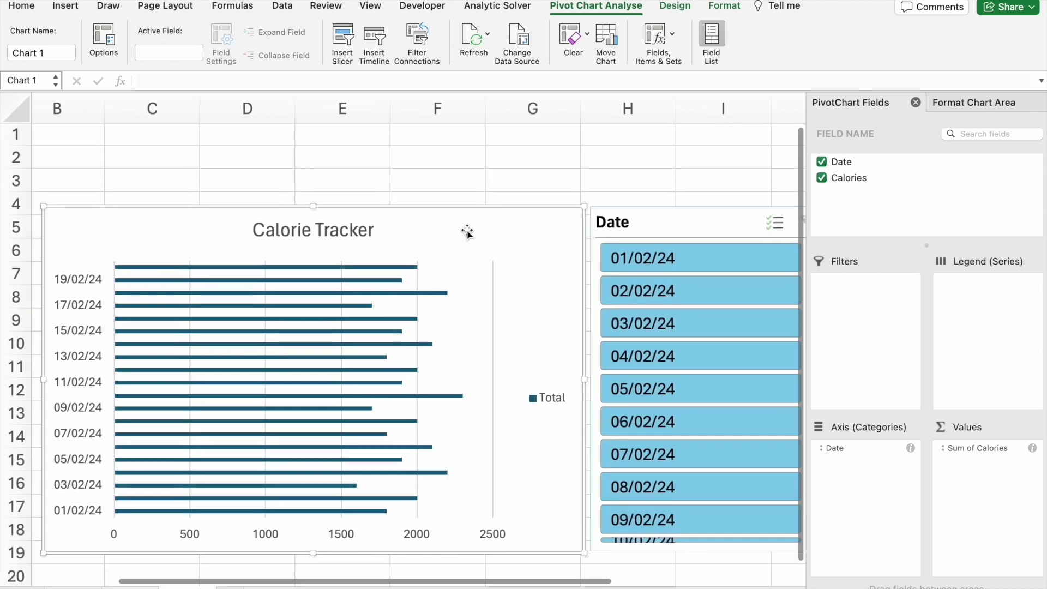
key(ctrl+Right)
scroll(353, 304, down, 2)
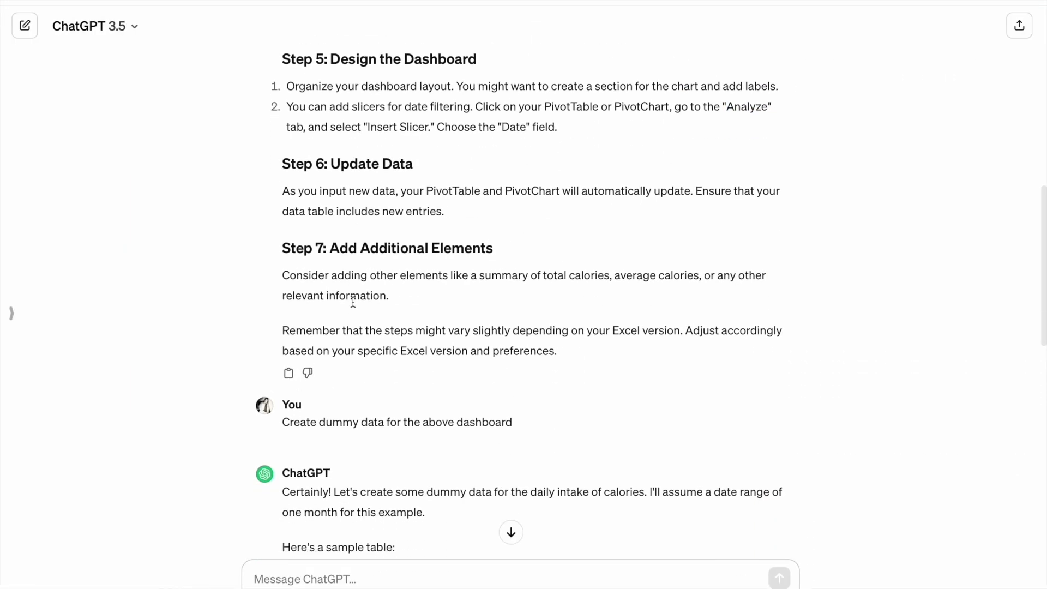
scroll(353, 302, down, 1)
Step: Highlight the Update Data step, including the note that the chart updates automatically
drag(332, 149, 435, 150)
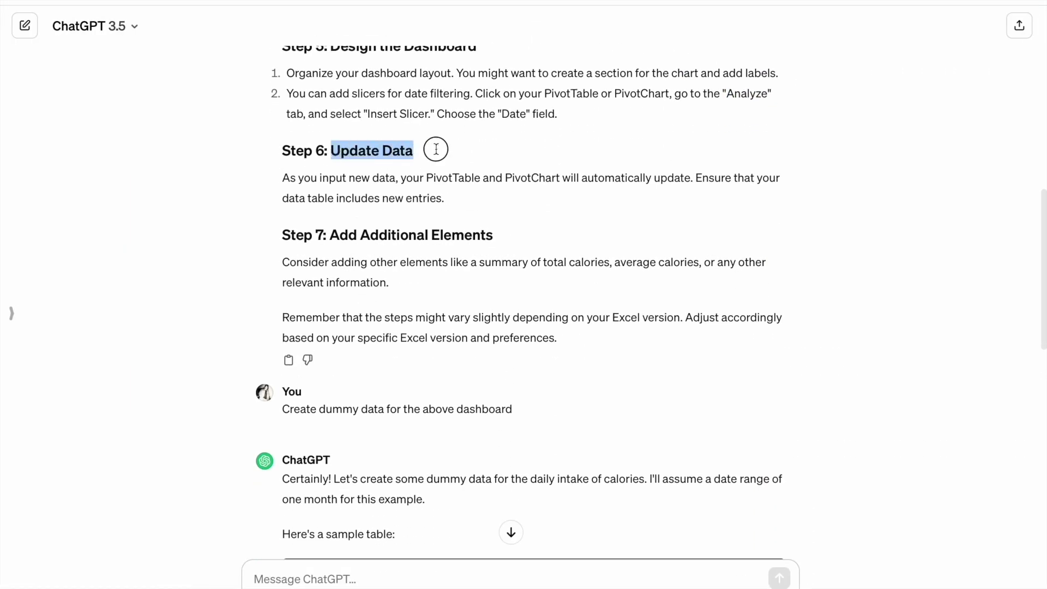
click(286, 180)
drag(284, 178, 393, 177)
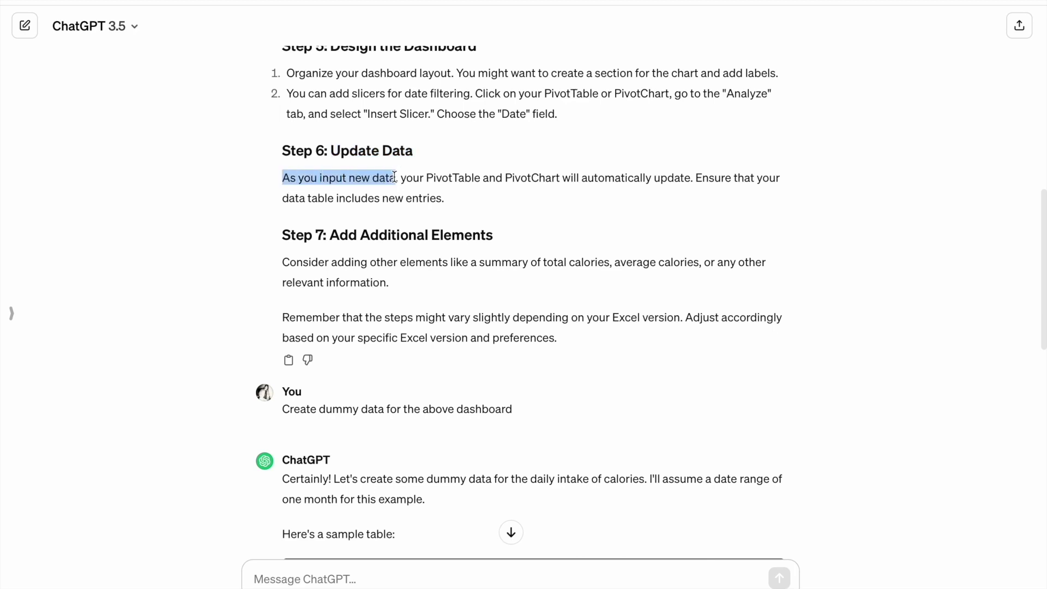
drag(515, 176, 699, 175)
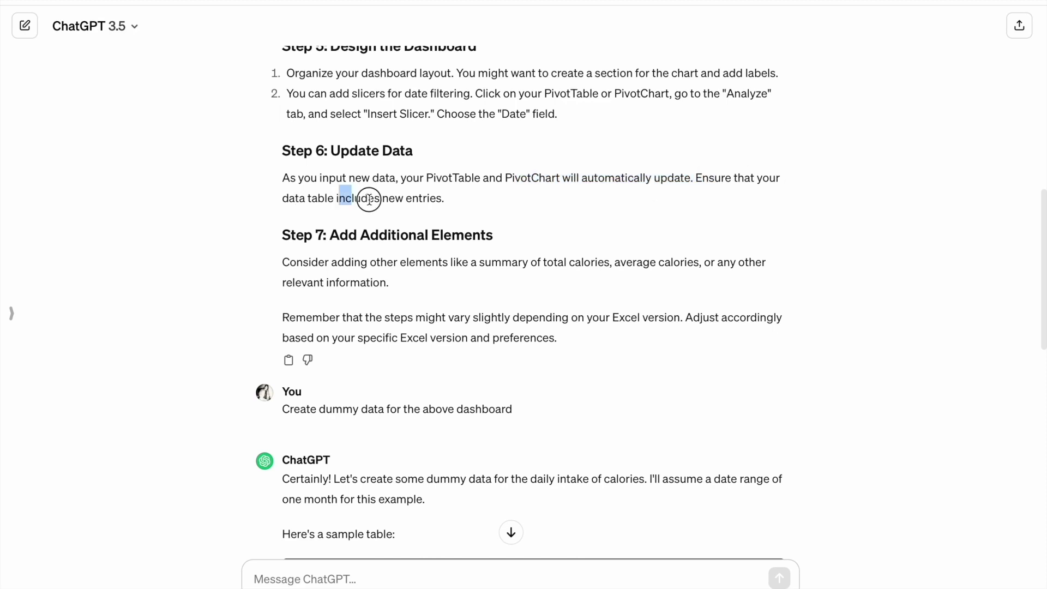
drag(338, 199, 444, 199)
scroll(446, 205, down, 1)
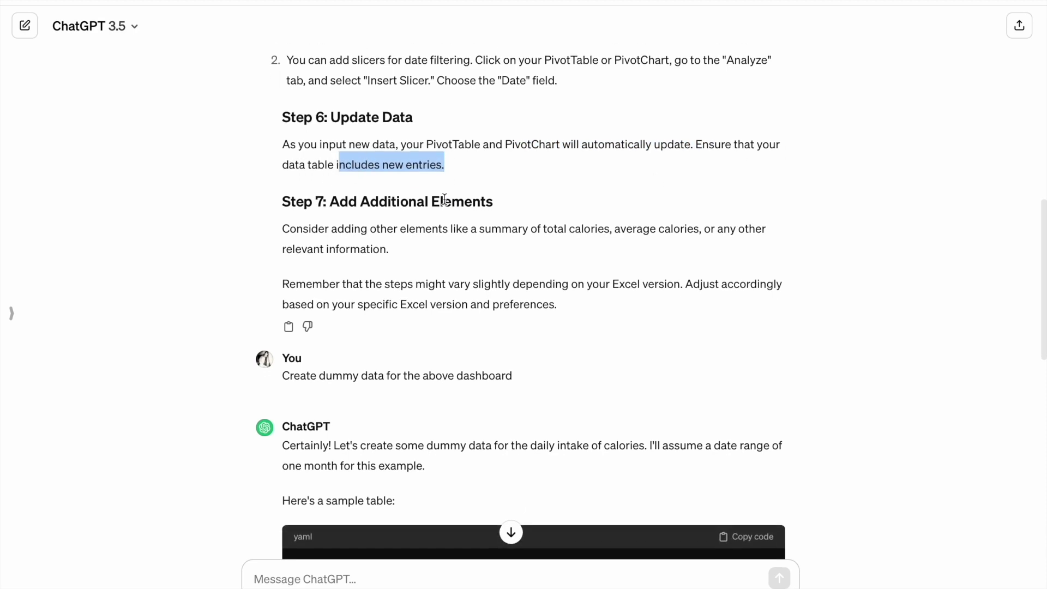
click(342, 205)
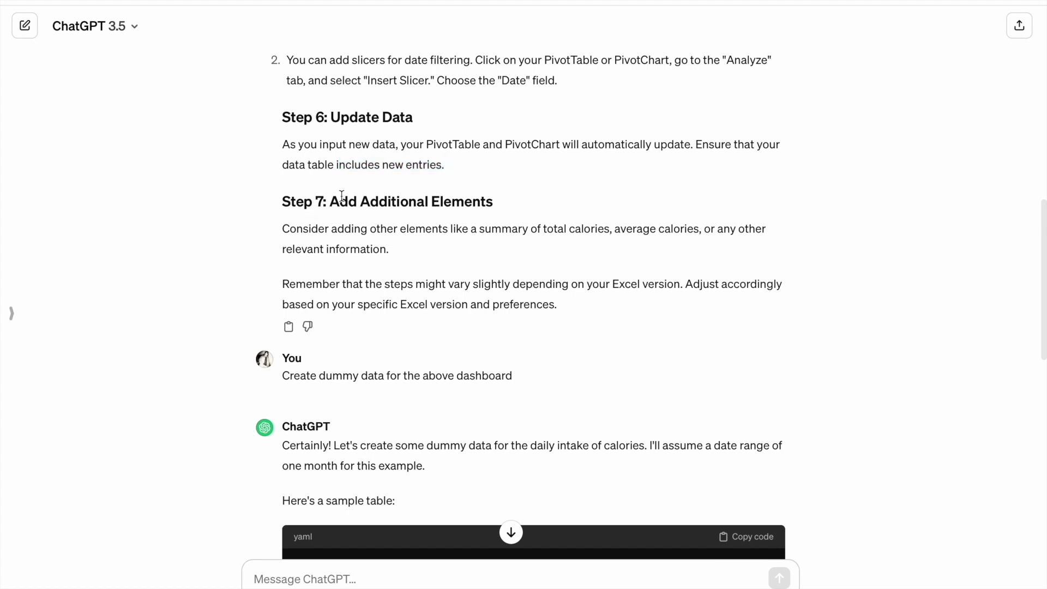
Step: Highlight the Add Additional Elements step and Excel-versions note, then return to the Excel chart
drag(332, 204, 499, 213)
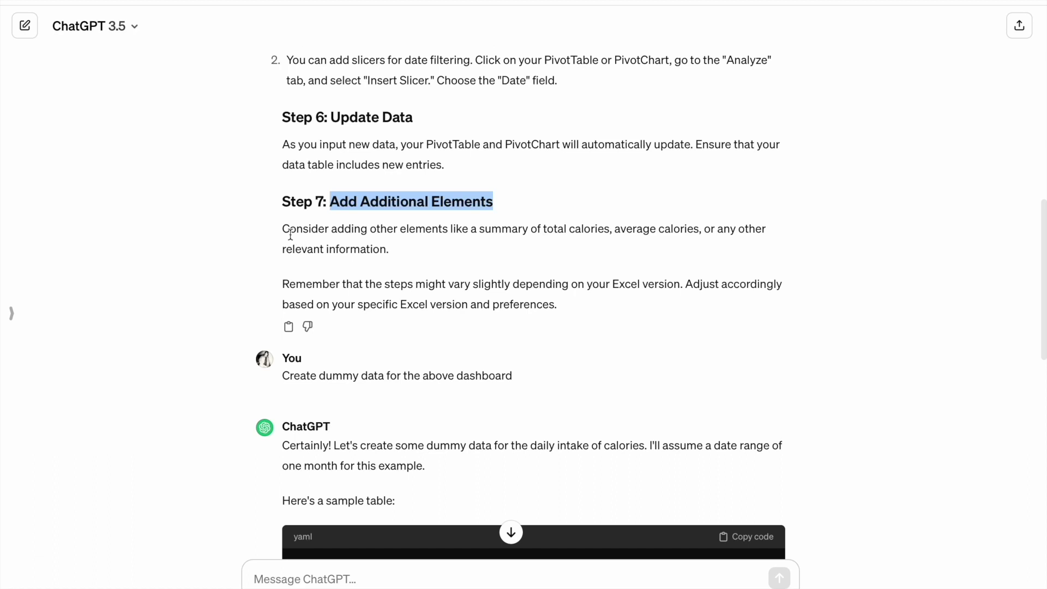
drag(285, 233, 603, 229)
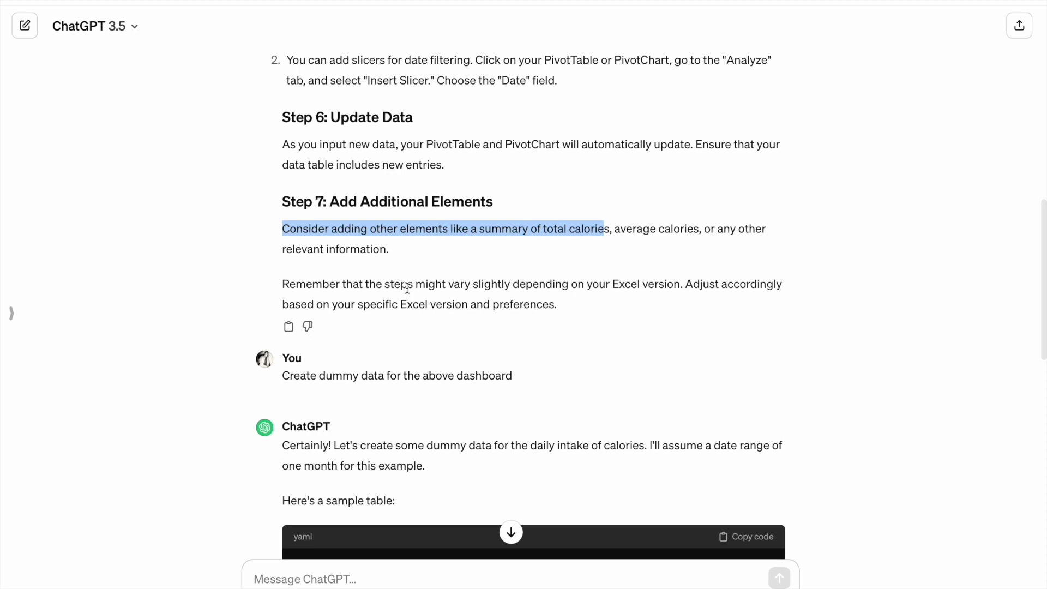
drag(410, 285, 659, 296)
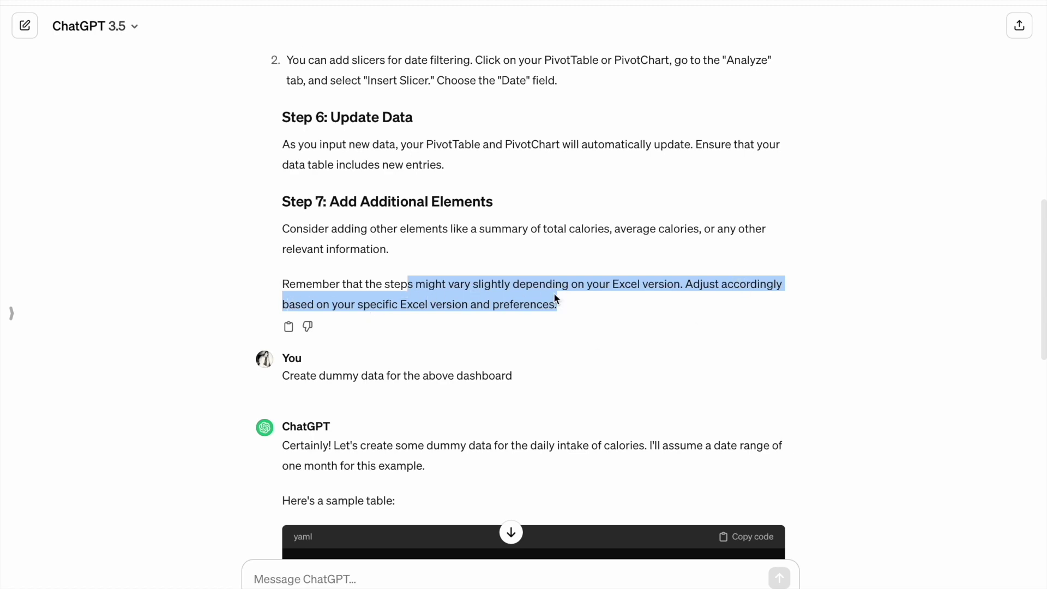
key(ctrl+Left)
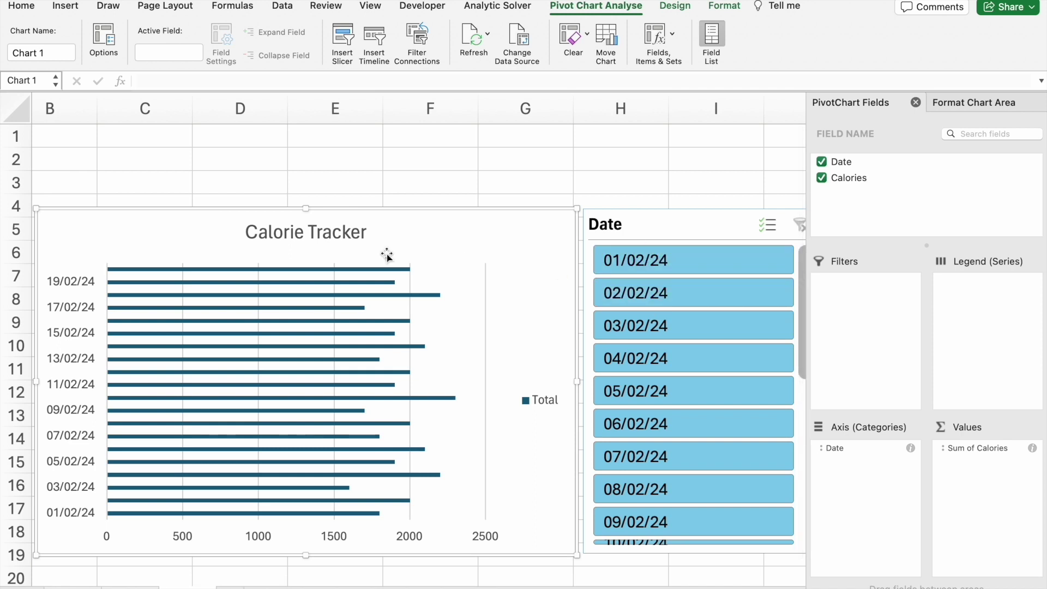
Step: Filter the chart with the Date slicer to 01/02/24, then 02/02/24
click(635, 263)
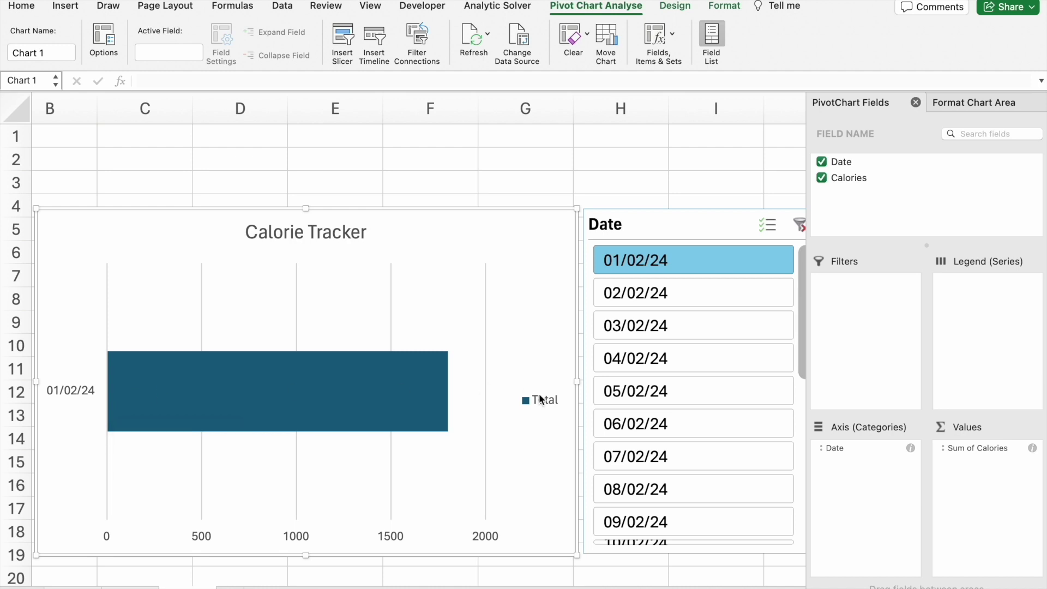
click(414, 386)
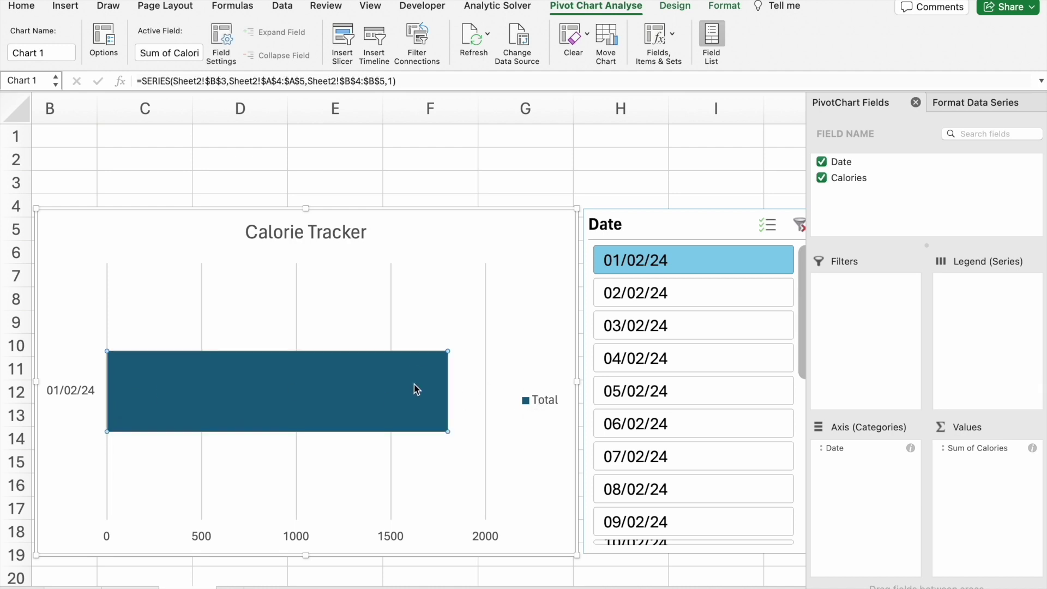
click(657, 303)
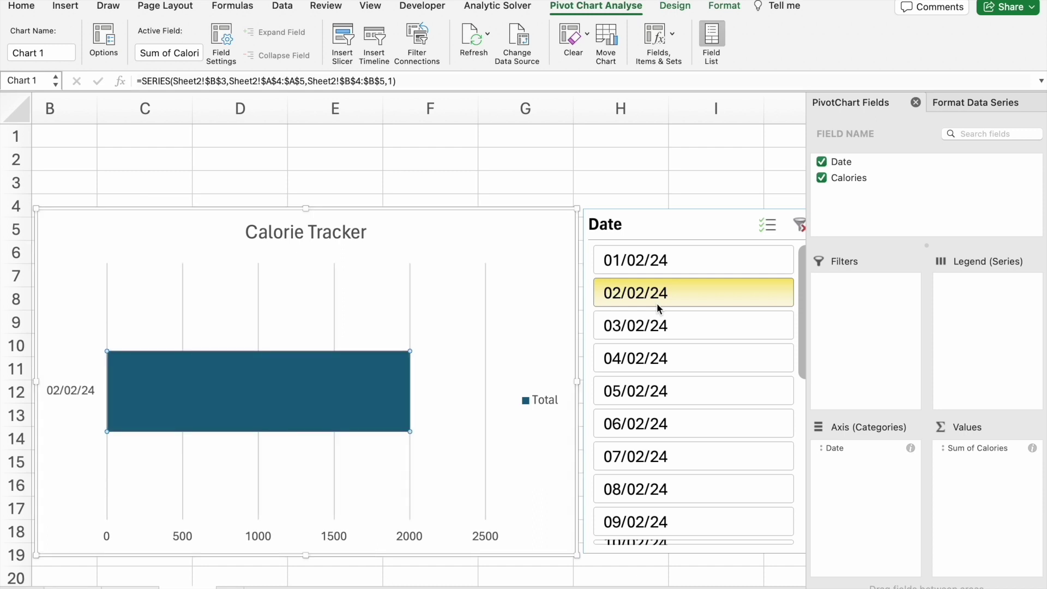
scroll(687, 413, down, 4)
scroll(687, 413, up, 3)
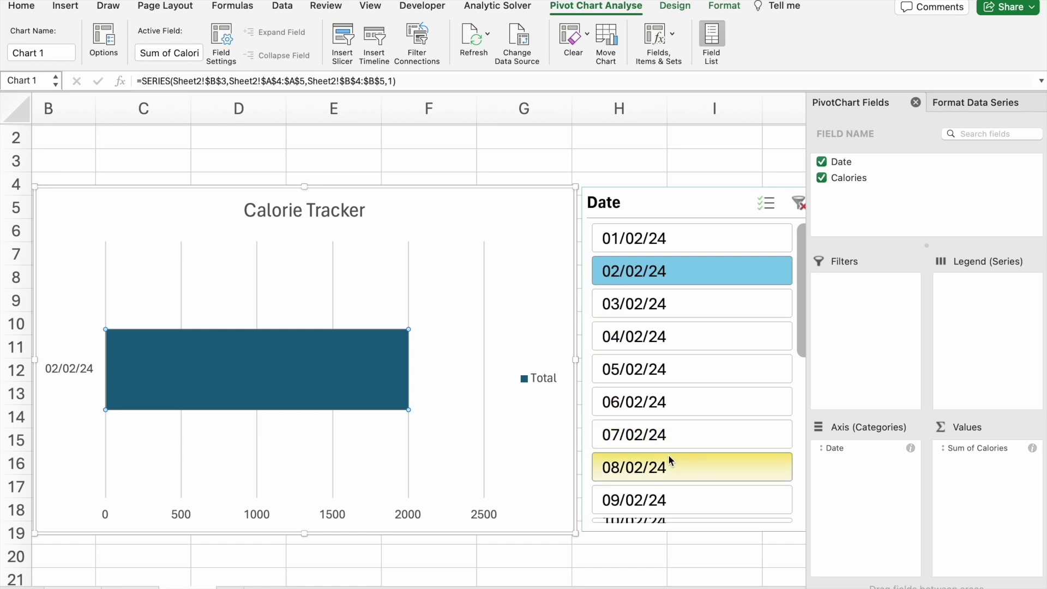
Step: Filter the chart to 08/02/24 only, leaving a single bar of about 2000 calories
click(668, 456)
click(412, 434)
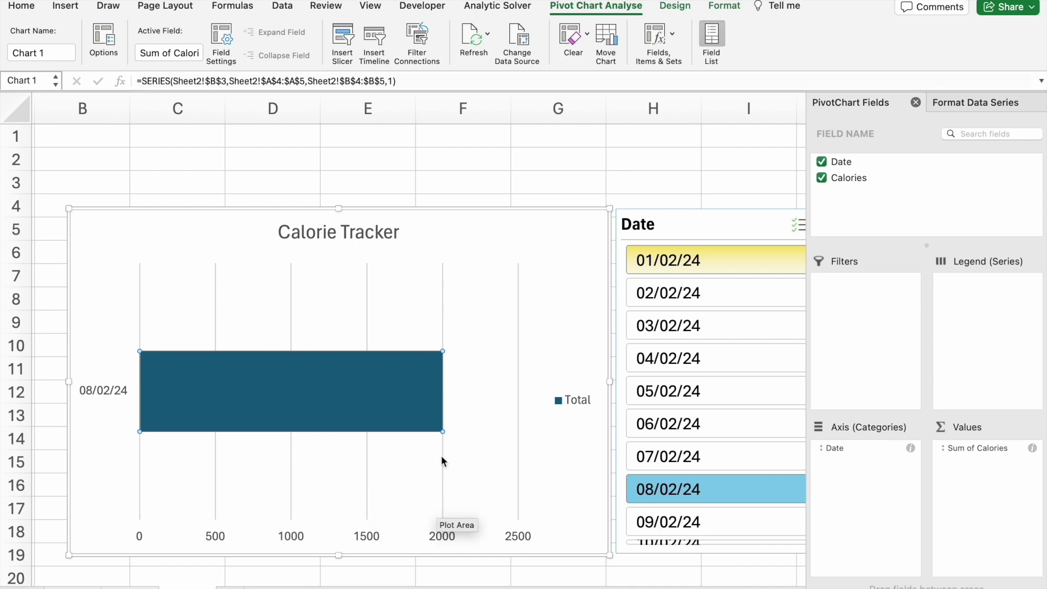
scroll(471, 319, right, 2)
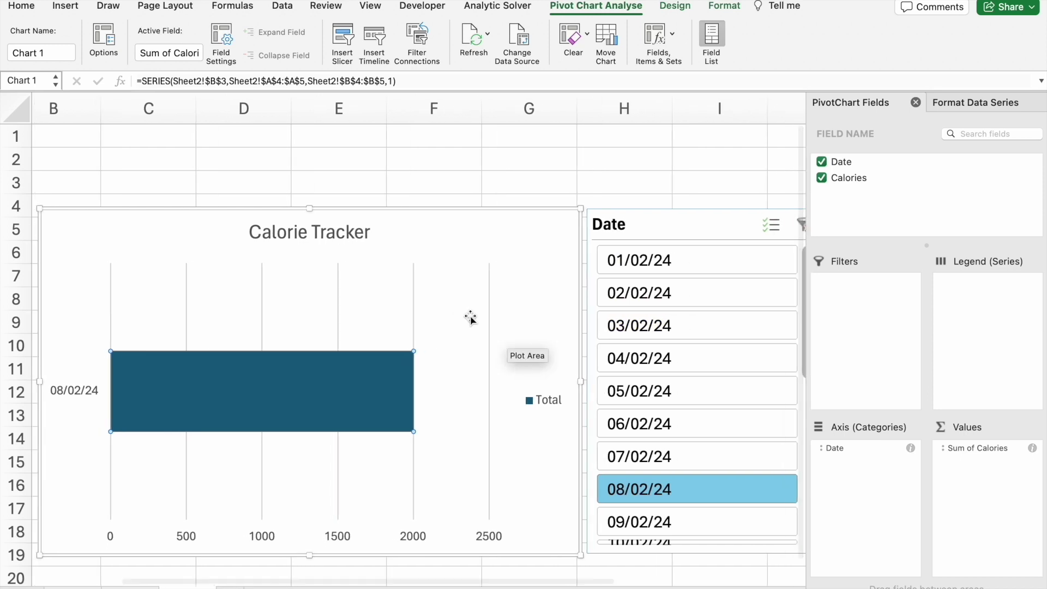
scroll(470, 319, left, 1)
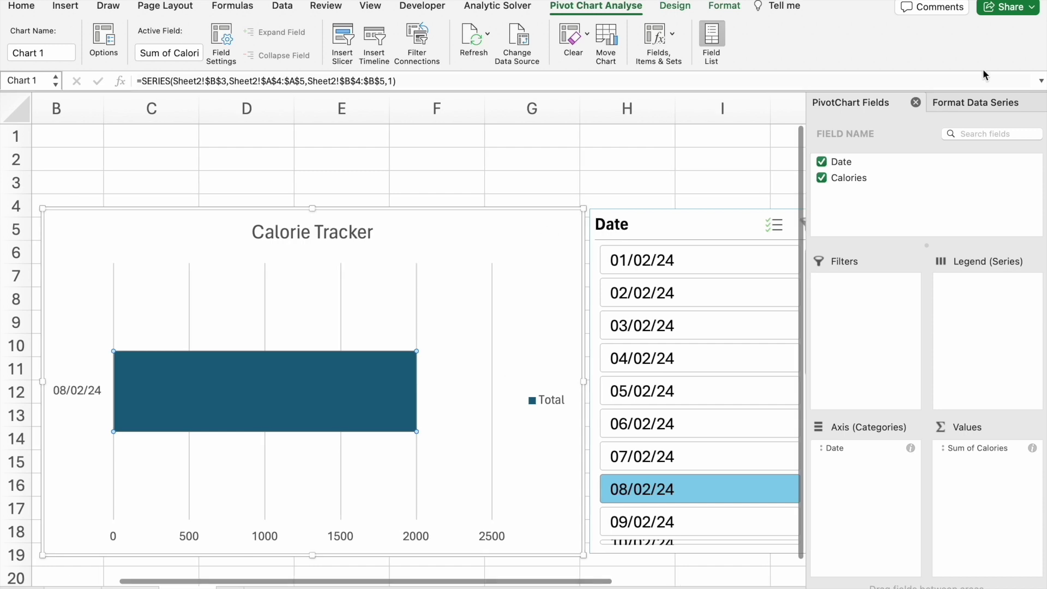
click(493, 219)
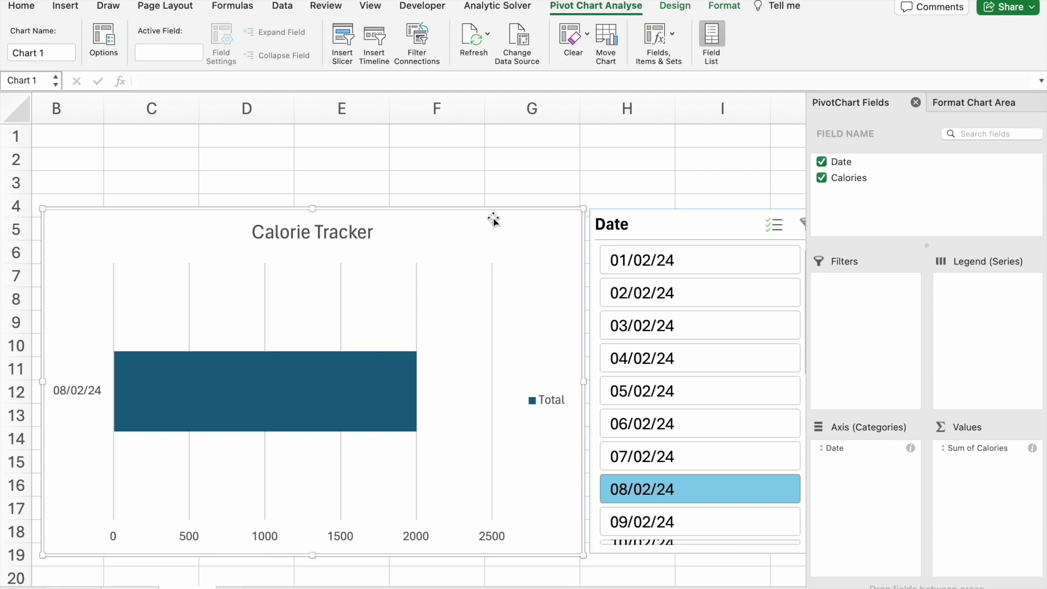
scroll(493, 219, right, 1)
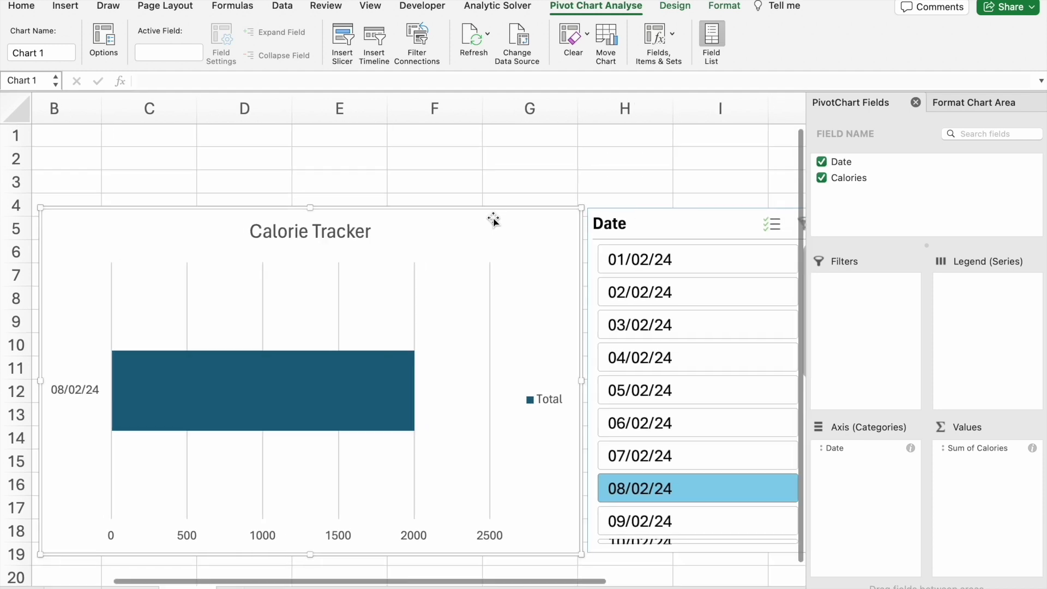